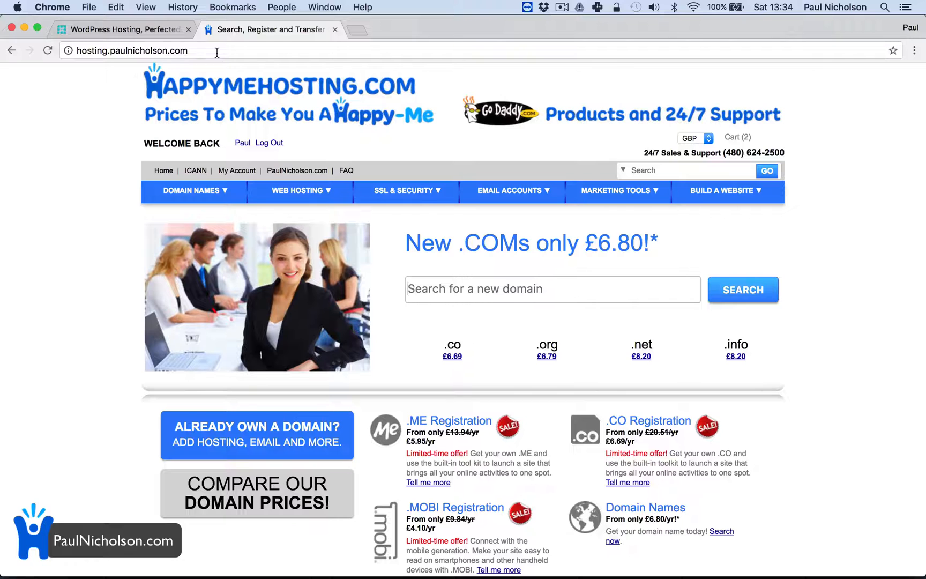
Open the WP Engine user portal and start adding a new install
left_click(101, 31)
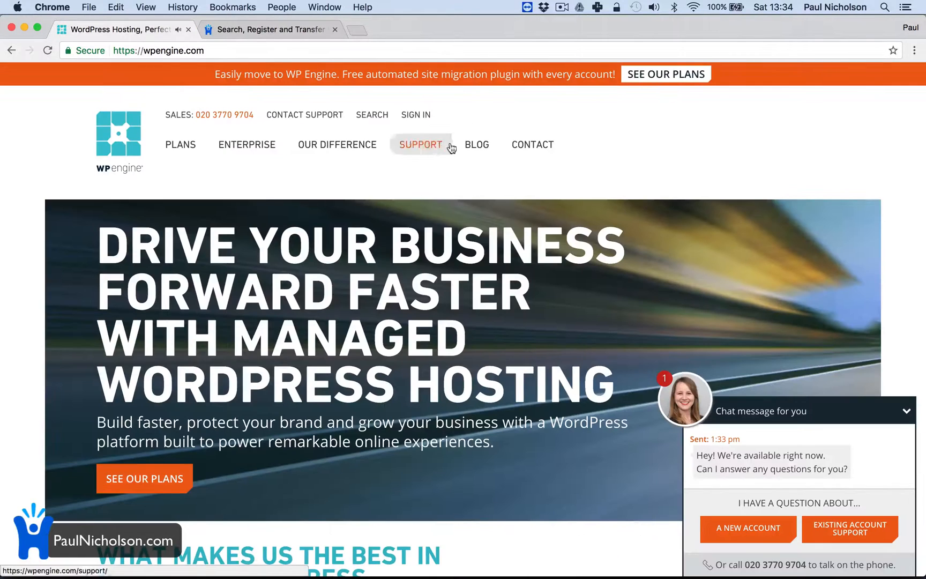
left_click(409, 123)
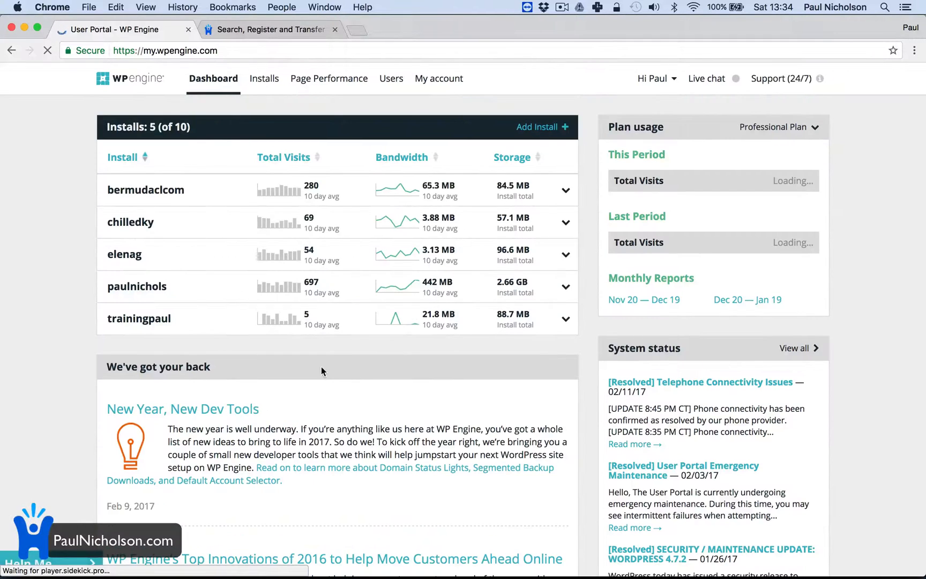
left_click(538, 128)
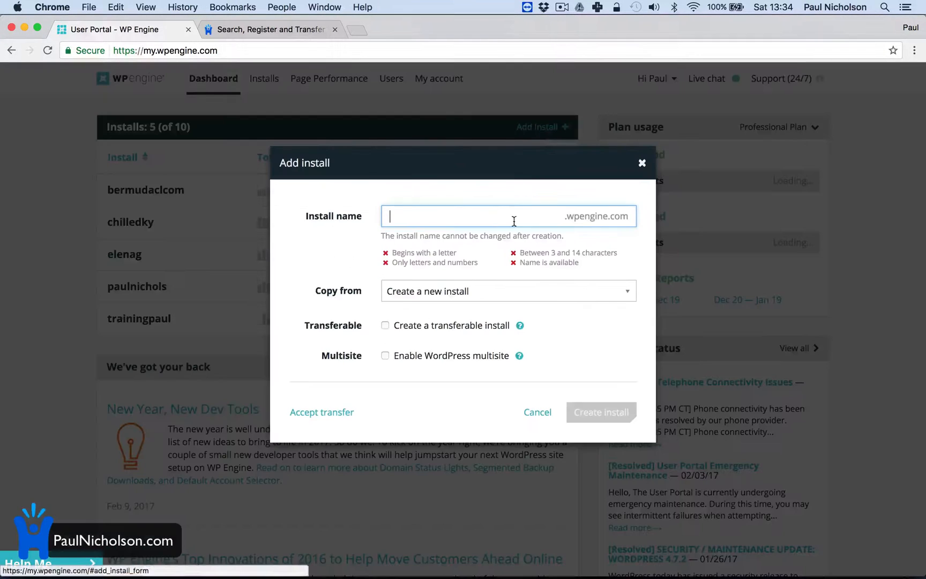
Enter worldofbeer as the name of the new install
left_click(433, 218)
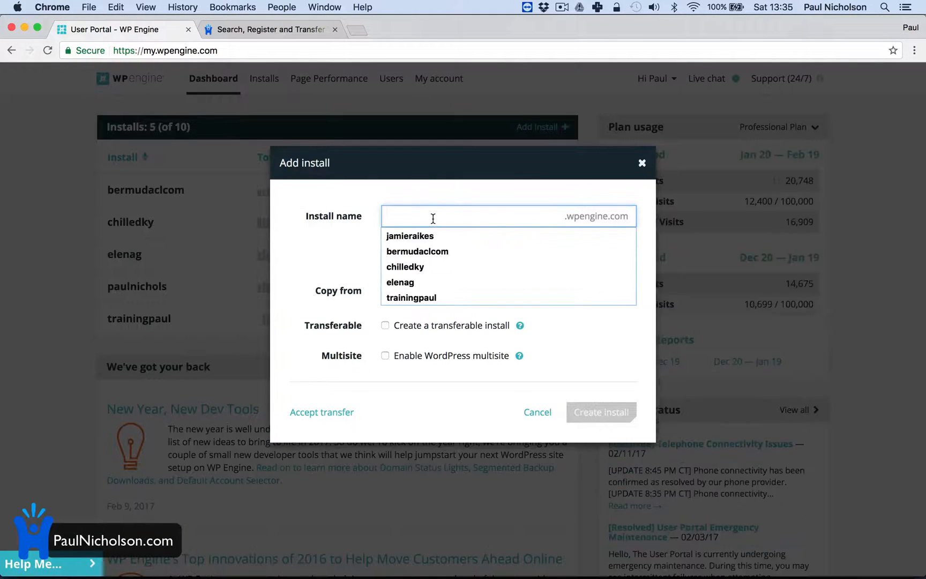
type("world")
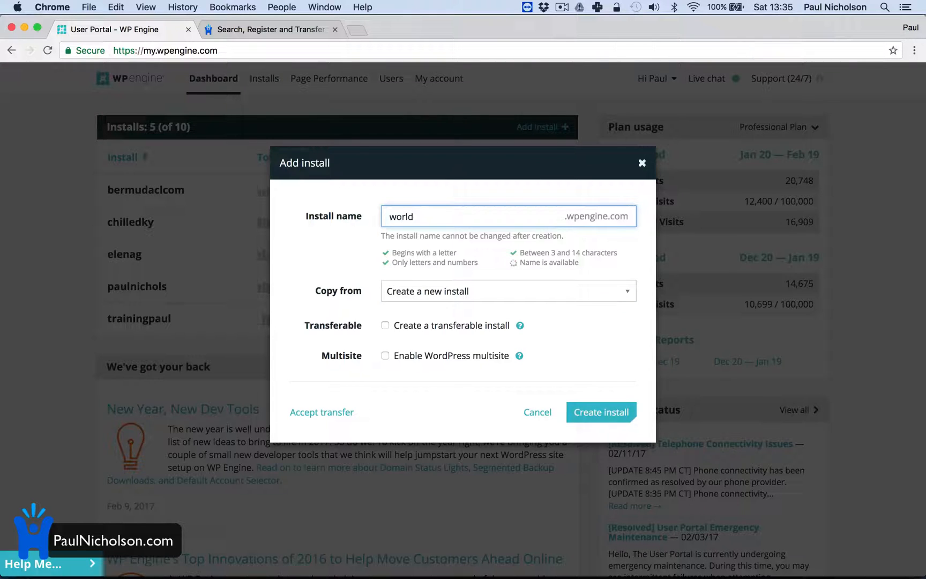
type("ofcraft")
type("be")
key("BackSpace")
key("BackSpace")
key("BackSpace")
key("BackSpace")
key("BackSpace")
key("BackSpace")
type("beer")
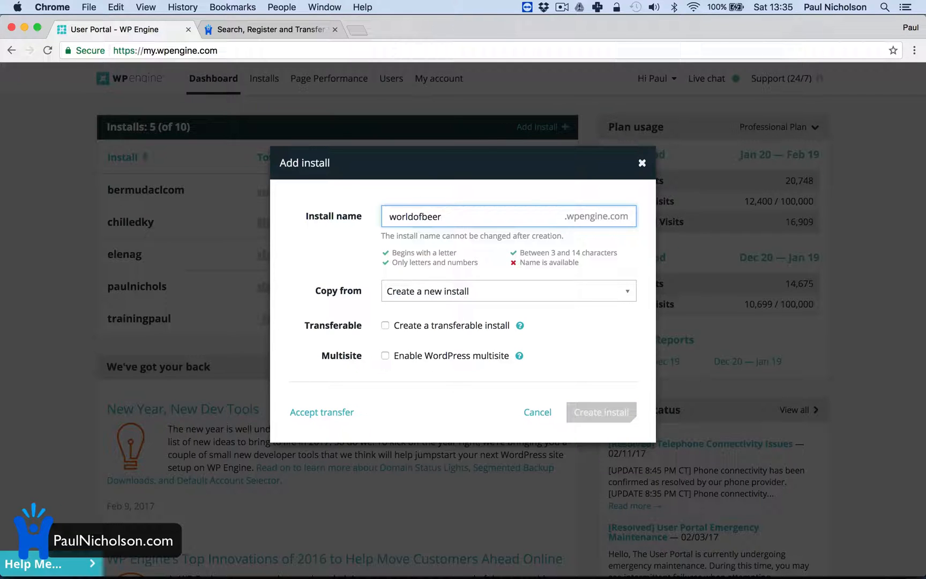
Change the install name to worldocraft and create the install
key("Left")
key("Left")
key("Left")
key("Right")
key("BackSpace")
key("BackSpace")
key("BackSpace")
key("BackSpace")
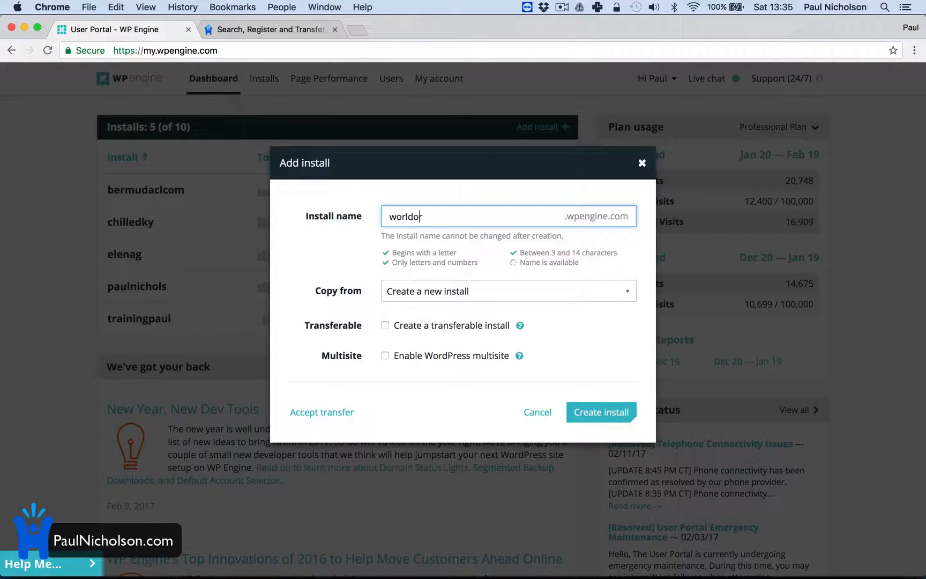
key("Delete")
type("craft")
left_click(589, 413)
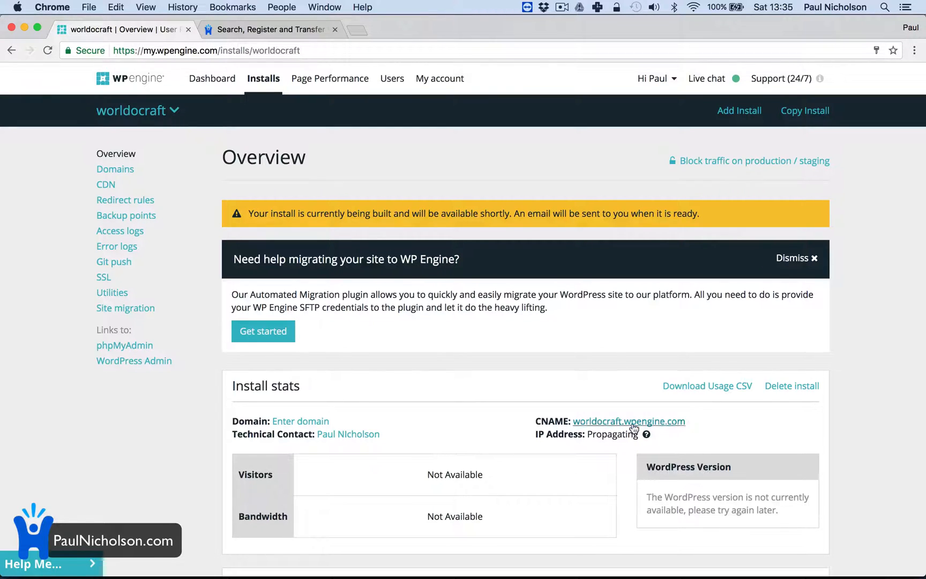
Add the domain worldofcraftbeer.com to the worldocraft install and set it as the primary domain
left_click(314, 422)
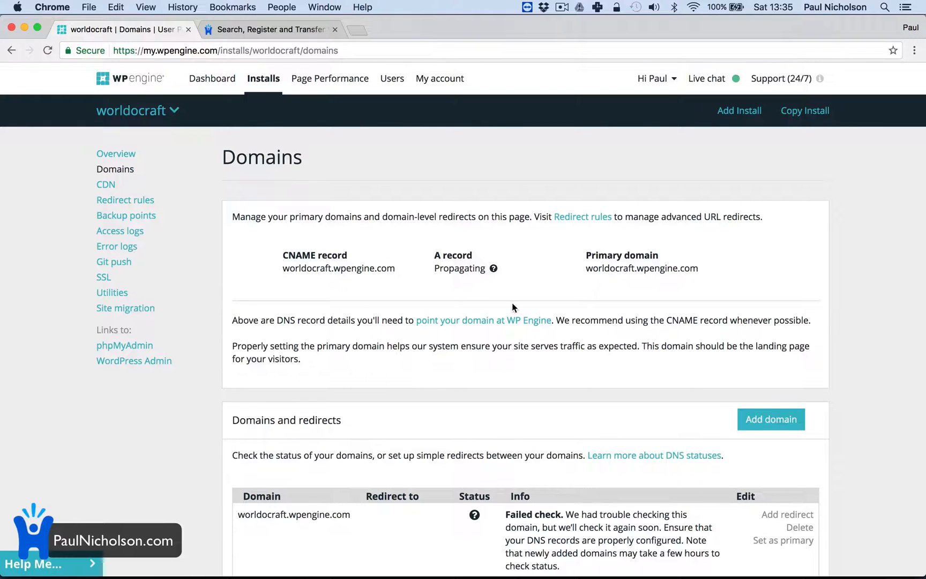
left_click(787, 425)
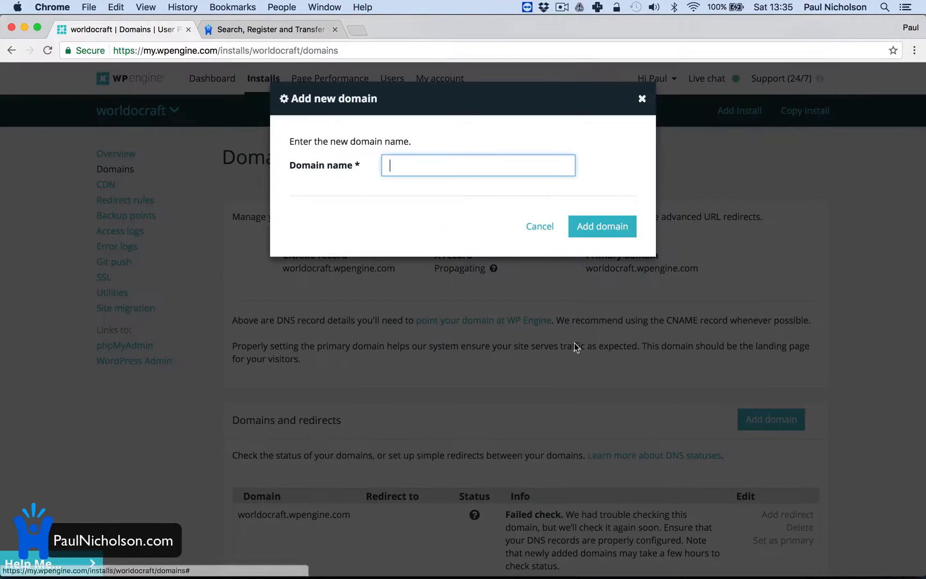
left_click(385, 168)
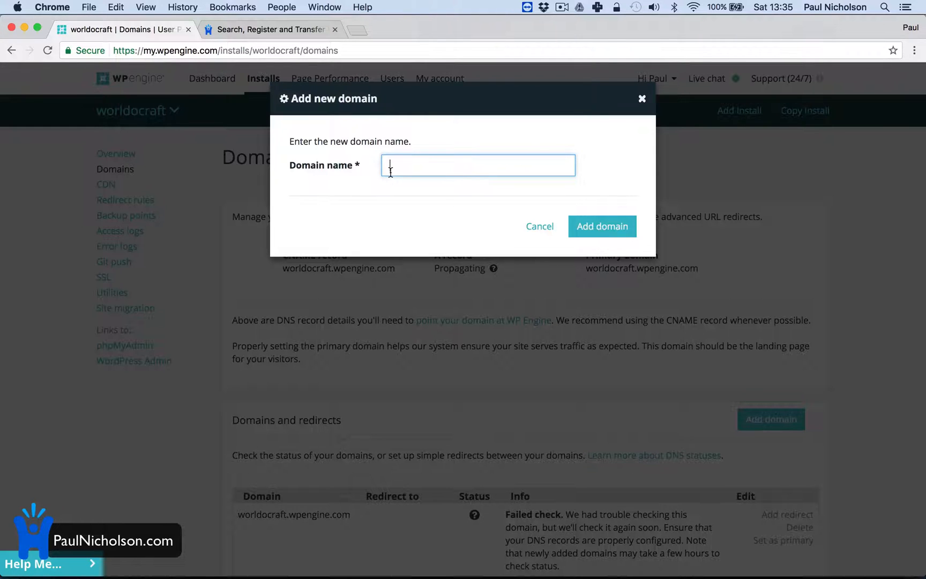
type("worldofcraftbeer.com")
left_click(570, 224)
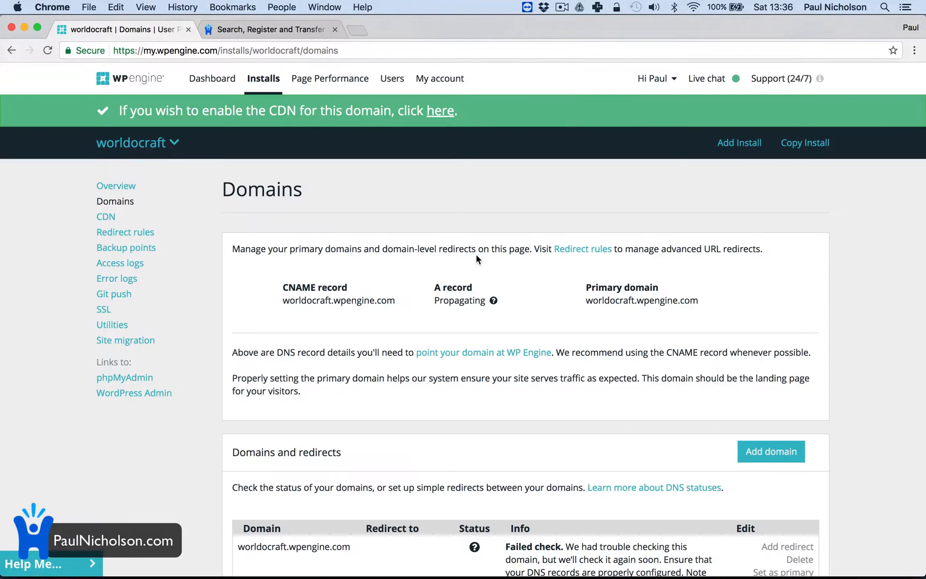
scroll(476, 254, "down", 5)
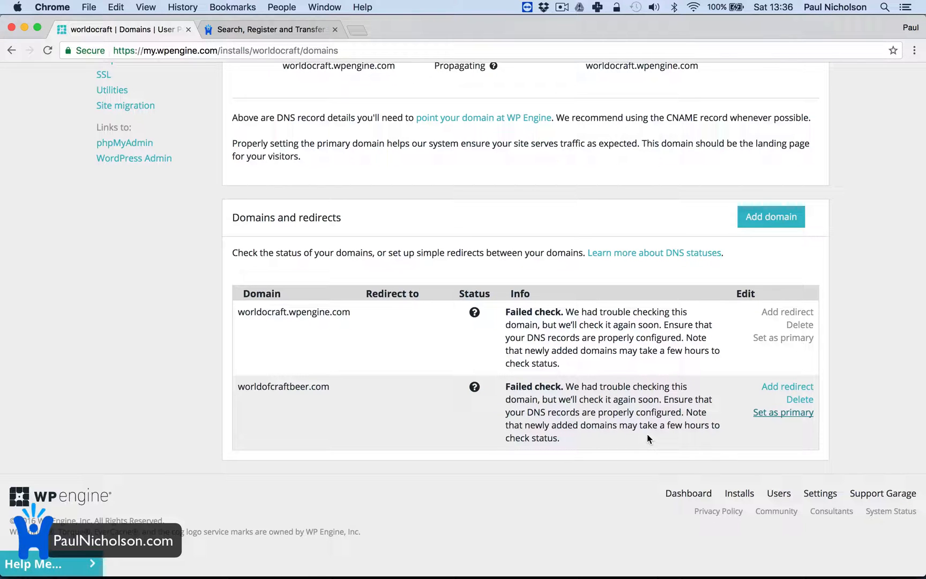
scroll(617, 333, "up", 2)
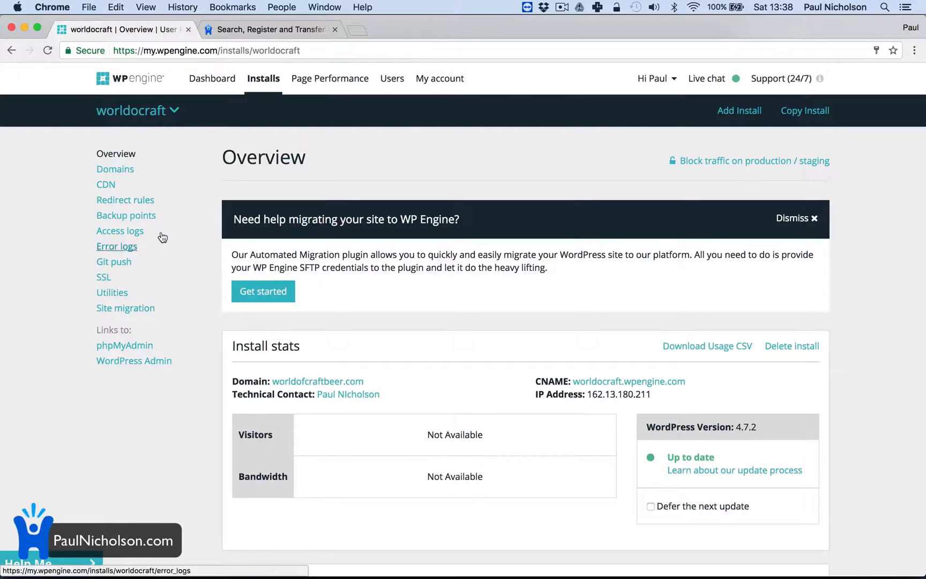
Review the worldocraft install's domain settings and copy its A record IP address
left_click(115, 169)
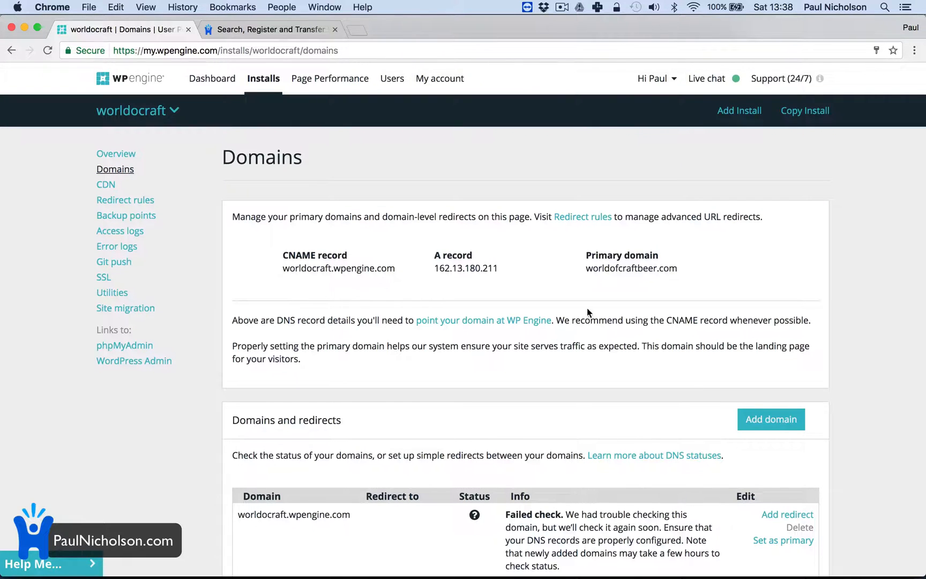
scroll(674, 408, "down", 5)
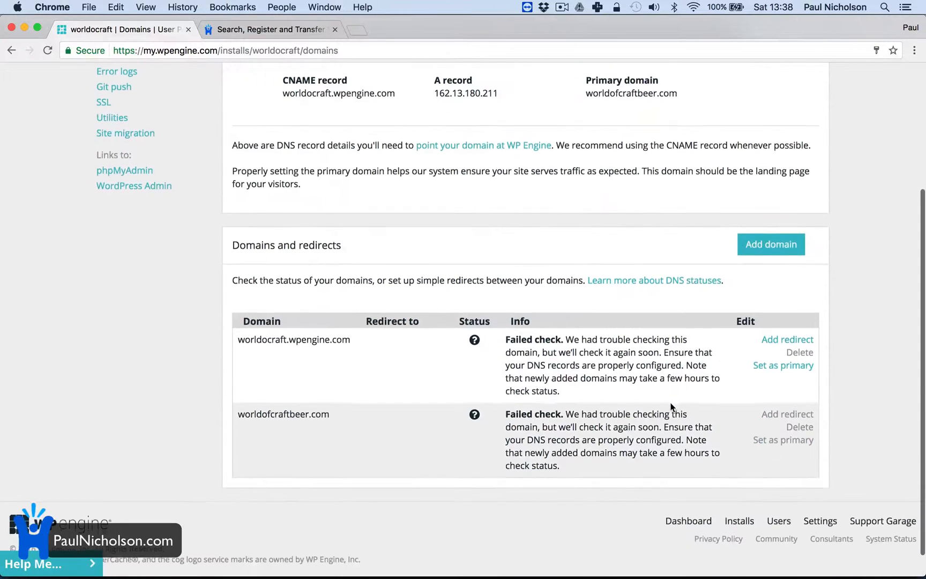
scroll(667, 394, "up", 4)
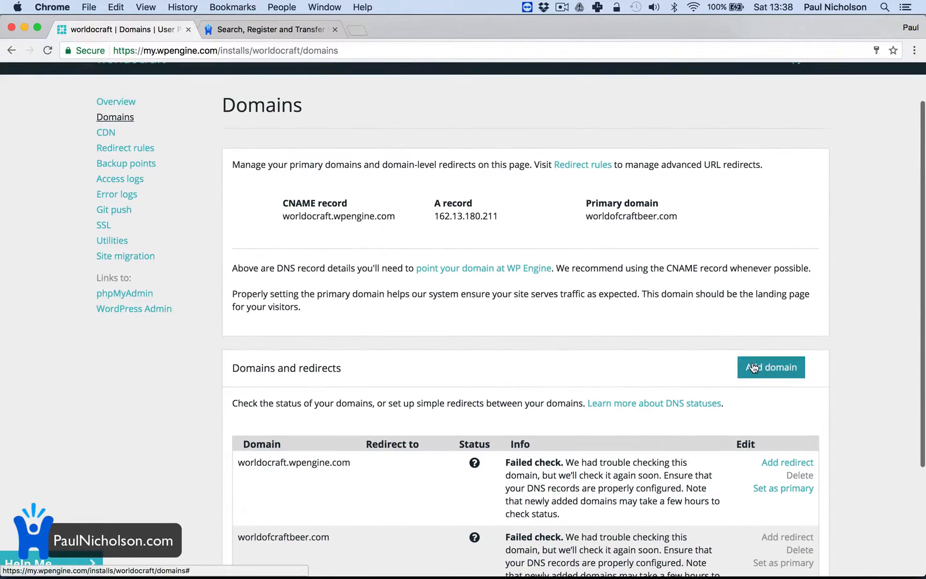
scroll(619, 332, "down", 3)
mouse_move(773, 462)
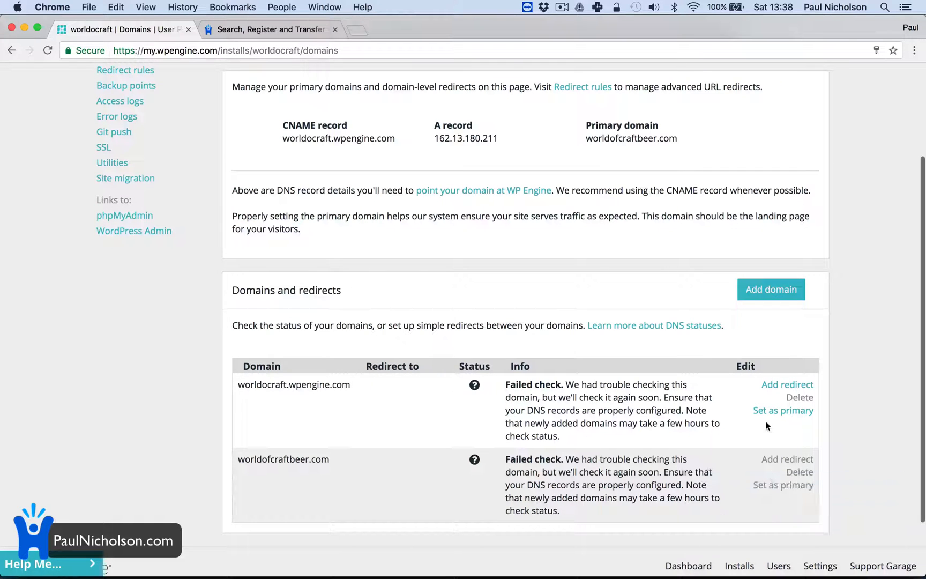
scroll(533, 490, "up", 5)
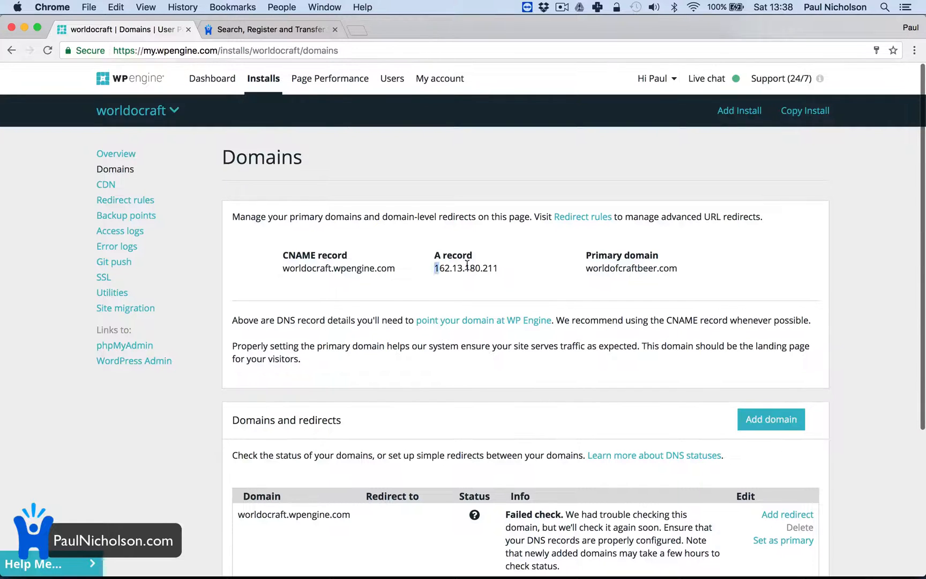
left_click_drag(435, 268, 511, 267)
key("super+c")
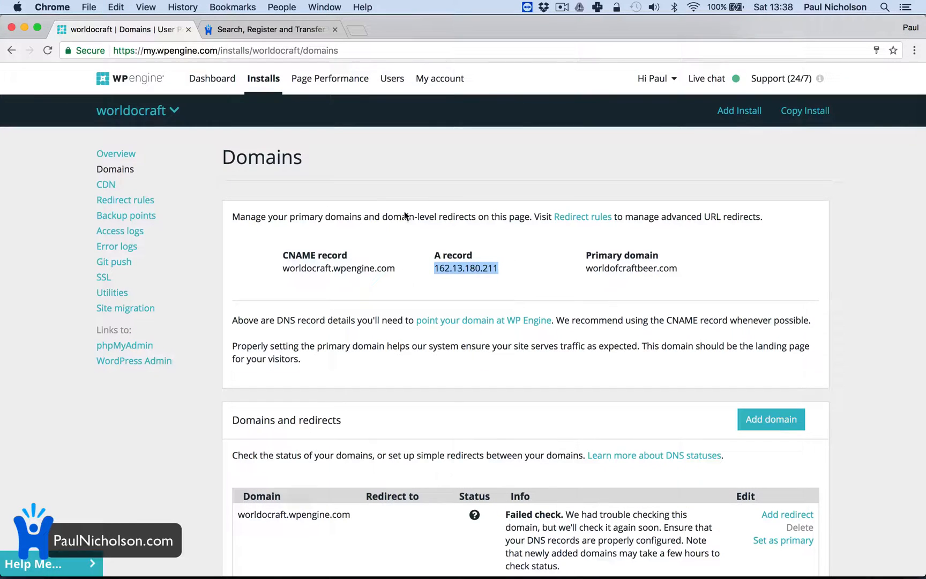
Switch to the Happy-Me Hosting account and sign in to Domain Manager to open the DNS management of worldofcraftbeer.com
left_click(269, 33)
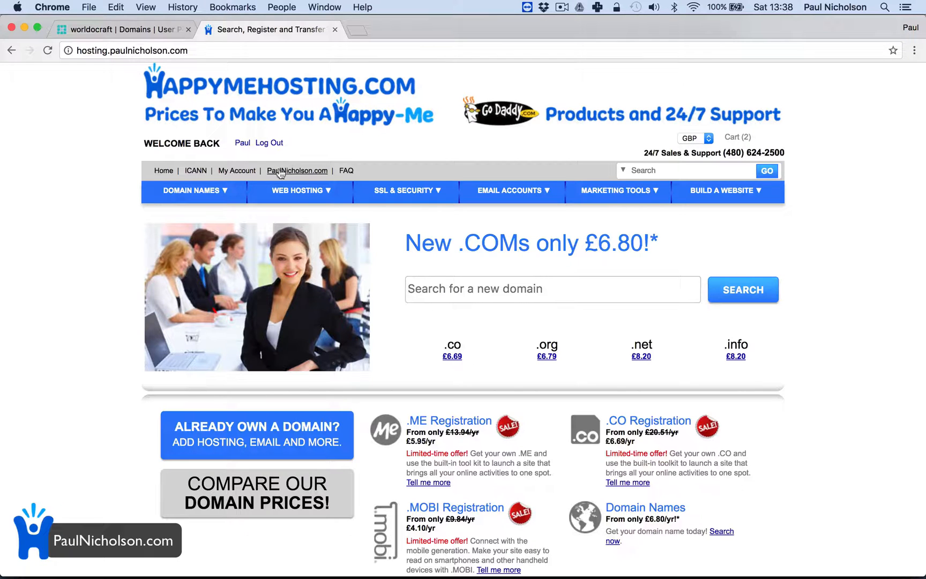
left_click(279, 172)
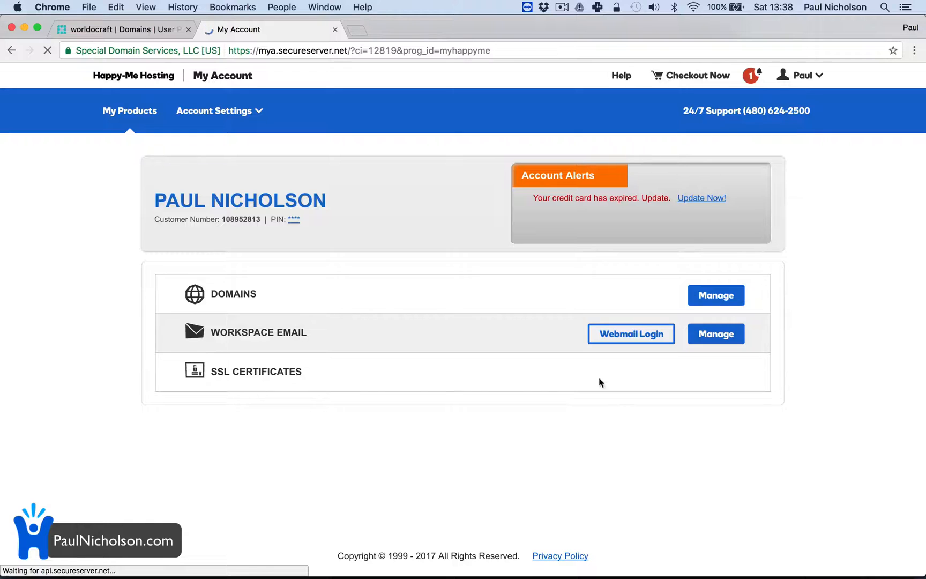
left_click(552, 288)
scroll(770, 451, "down", 5)
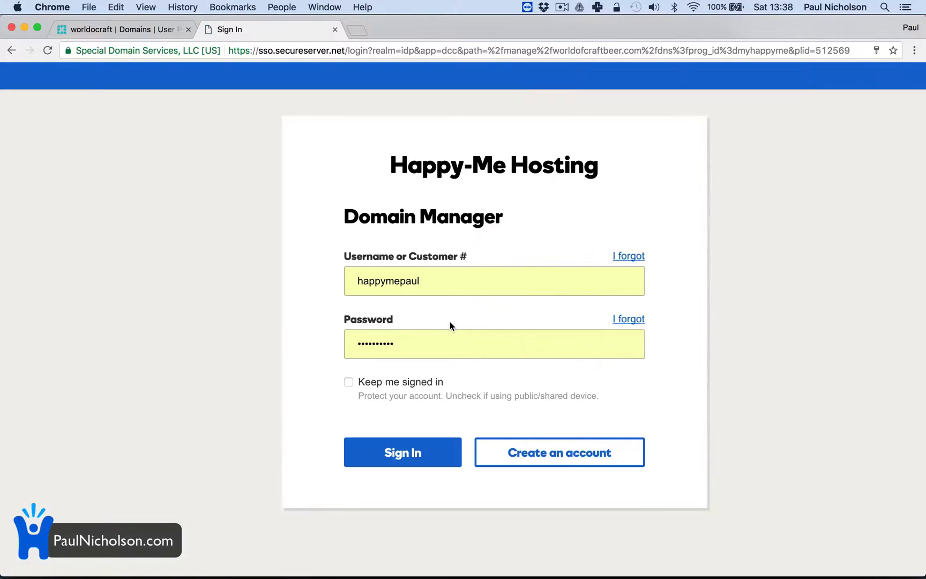
left_click(395, 512)
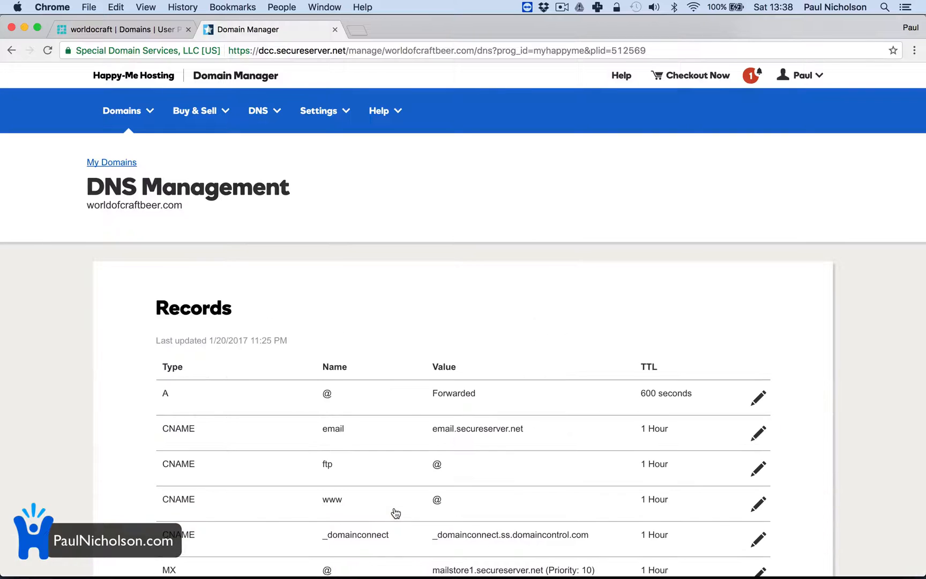
Delete the existing domain forwarding of worldofcraftbeer.com and reload its DNS management page
scroll(351, 393, "down", 3)
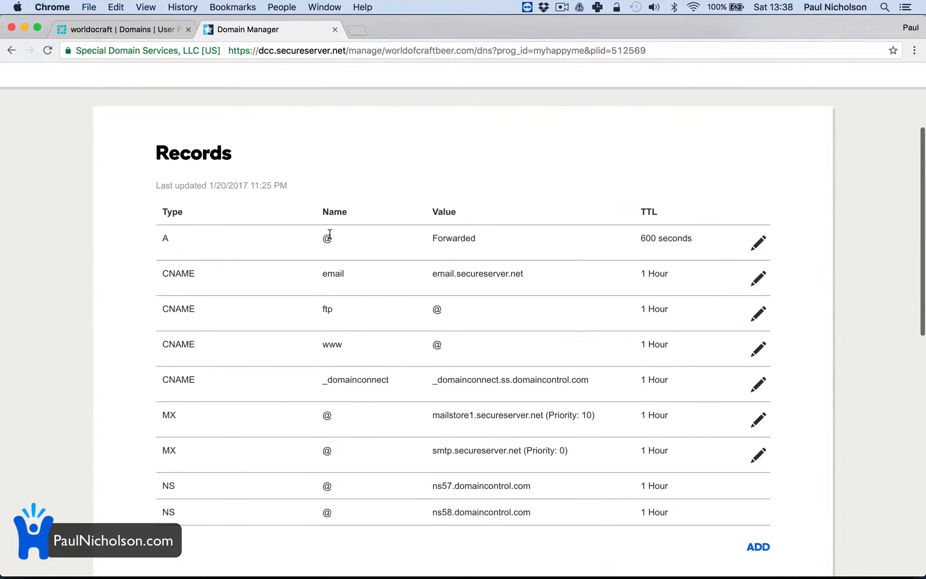
scroll(646, 364, "down", 10)
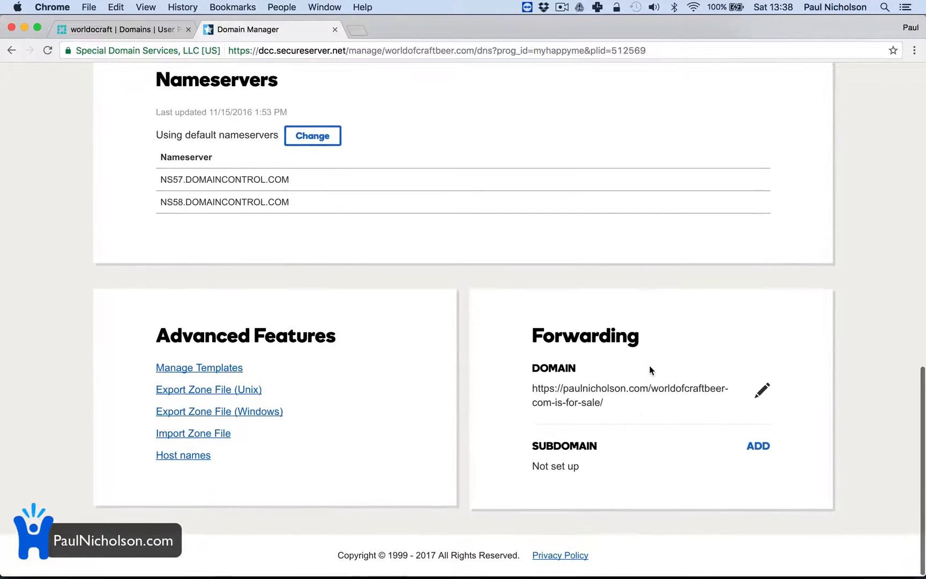
left_click(761, 392)
left_click(742, 408)
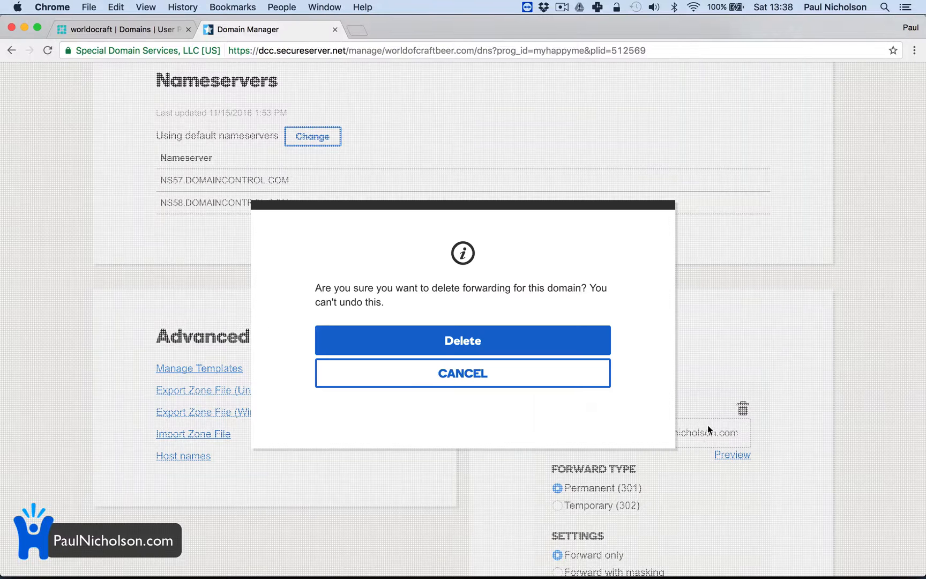
left_click(503, 350)
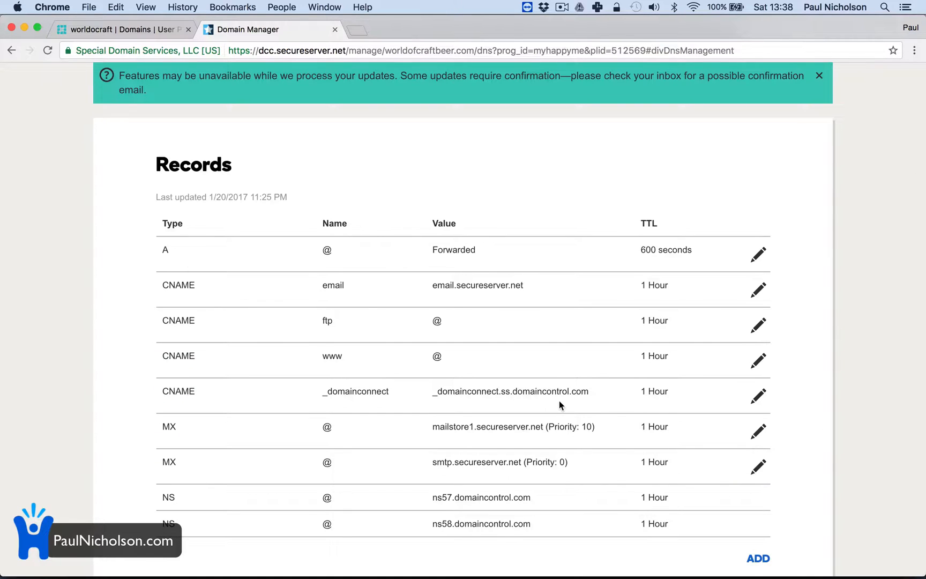
scroll(559, 405, "down", 10)
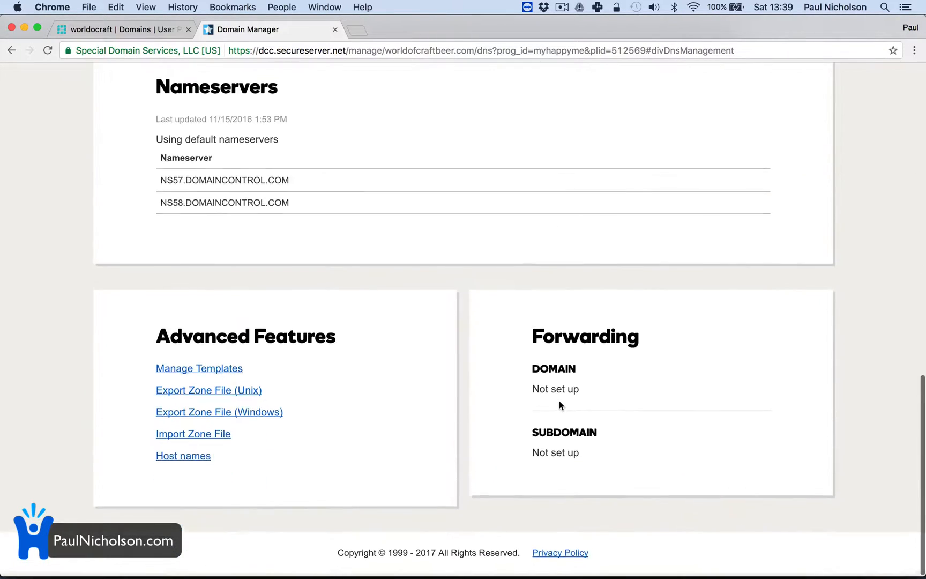
scroll(280, 250, "up", 15)
left_click(47, 50)
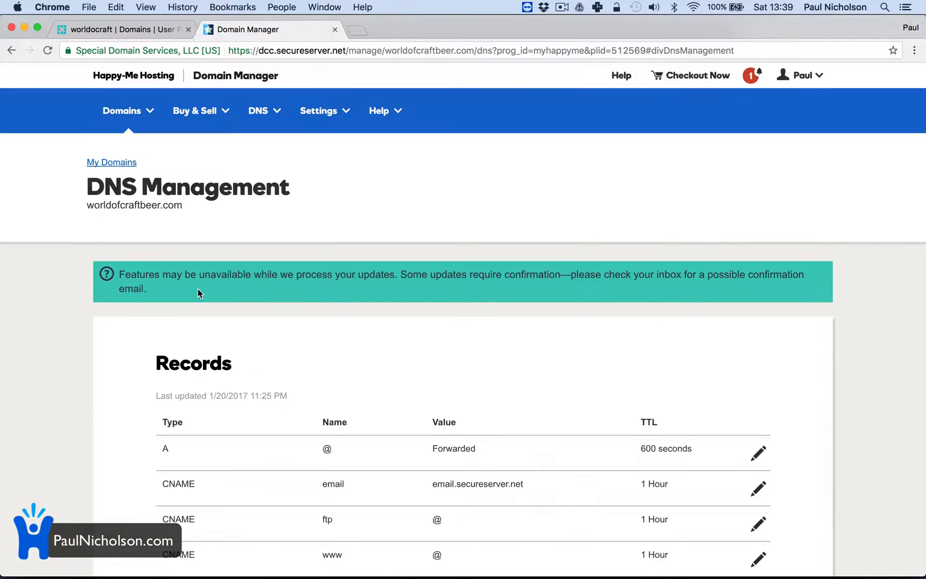
Try to point the @ A record of worldofcraftbeer.com to 162.13.180.211 and save it
scroll(321, 383, "down", 5)
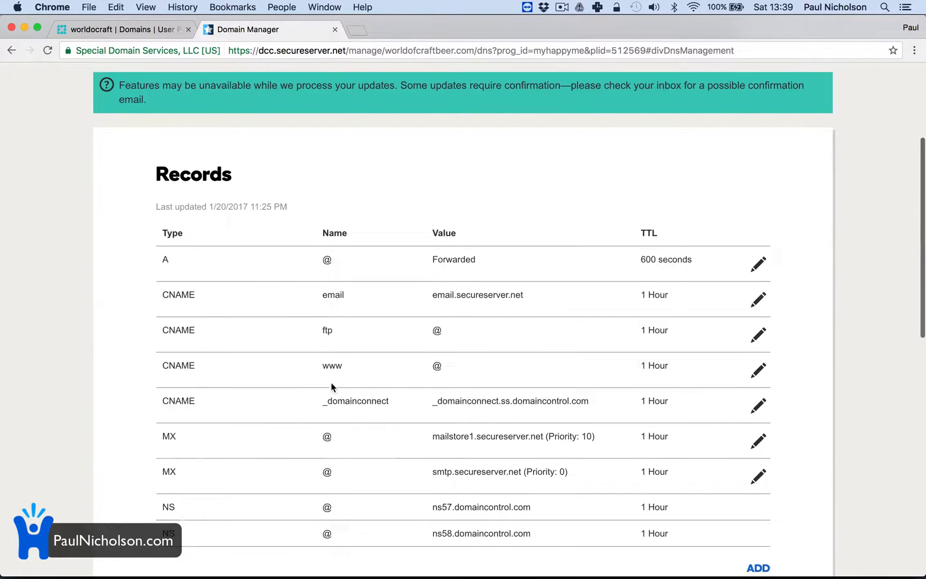
left_click(757, 263)
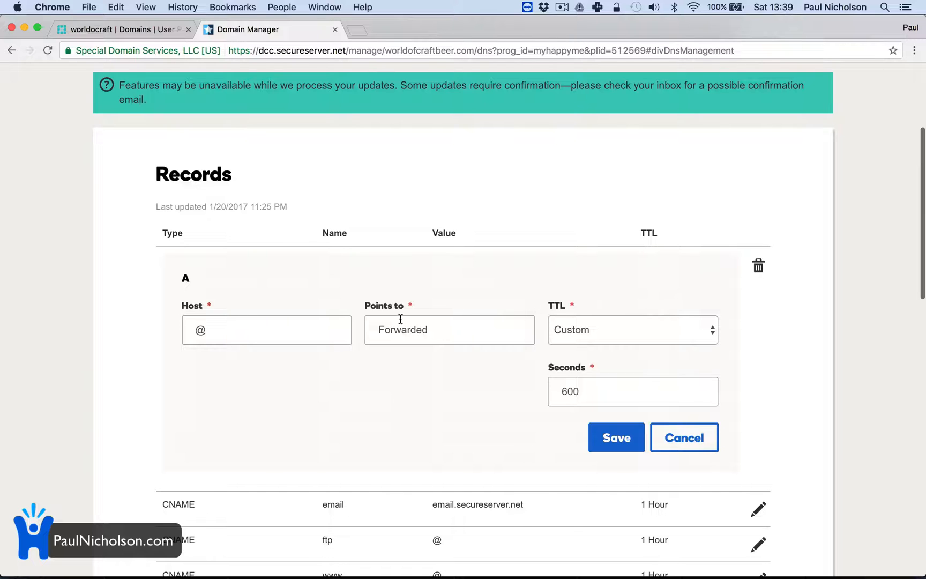
left_click(596, 330)
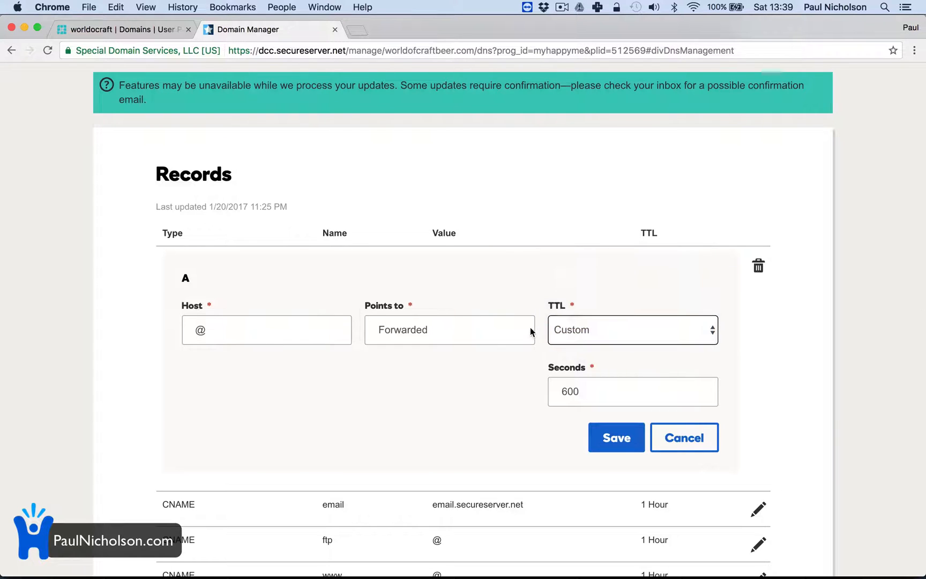
left_click(596, 331)
left_click(484, 331)
key("super+a")
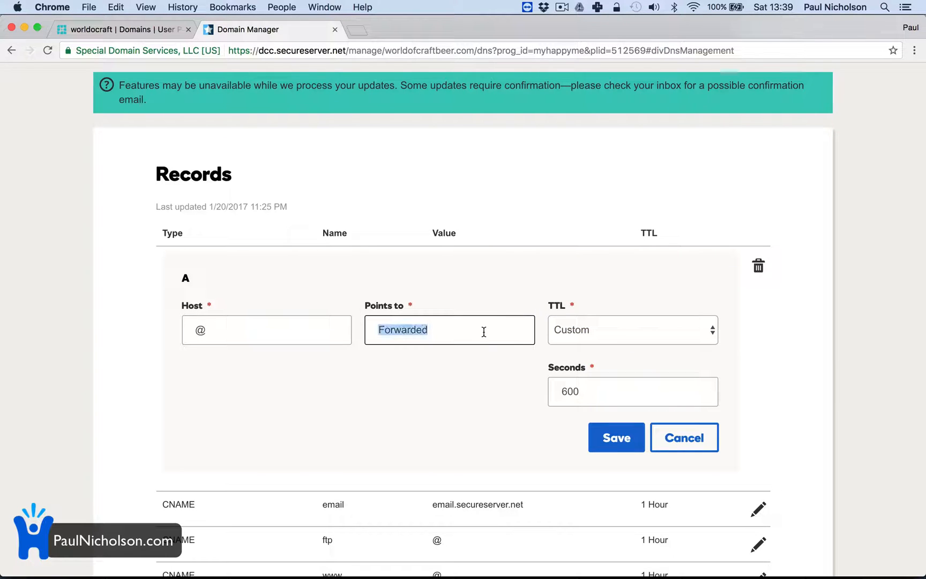
key("super+v")
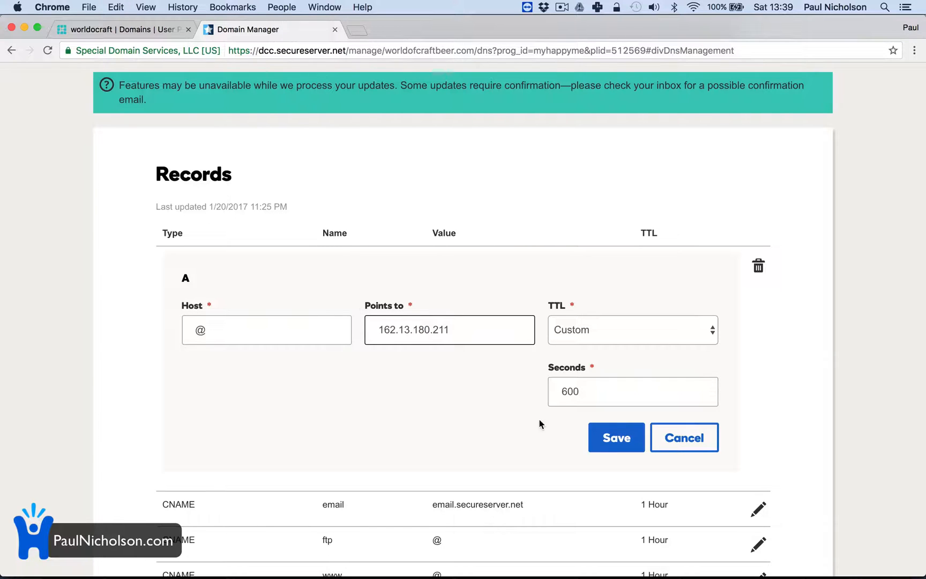
left_click(615, 449)
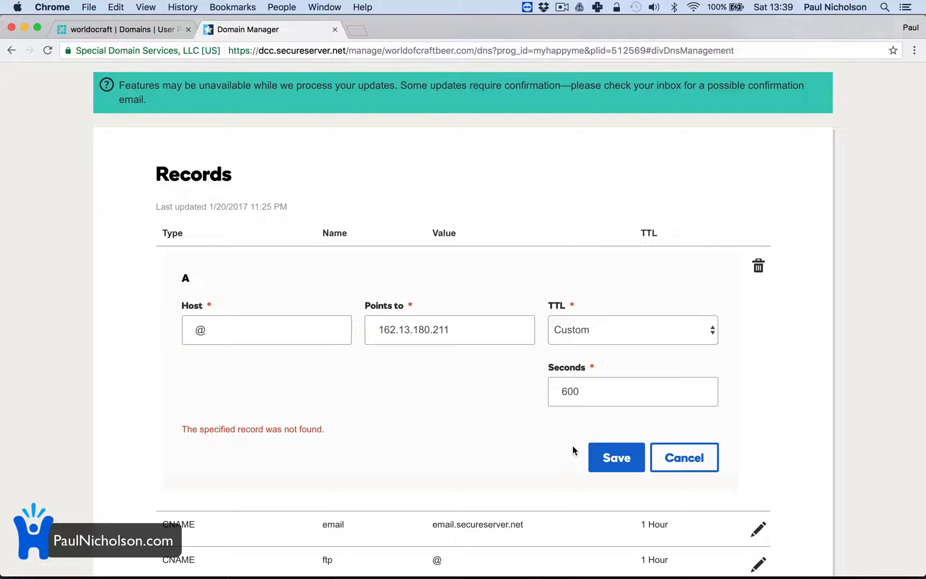
Reload the DNS records and save the @ A record with 162.13.180.211 as its Points to value
scroll(573, 446, "up", 3)
scroll(572, 446, "down", 4)
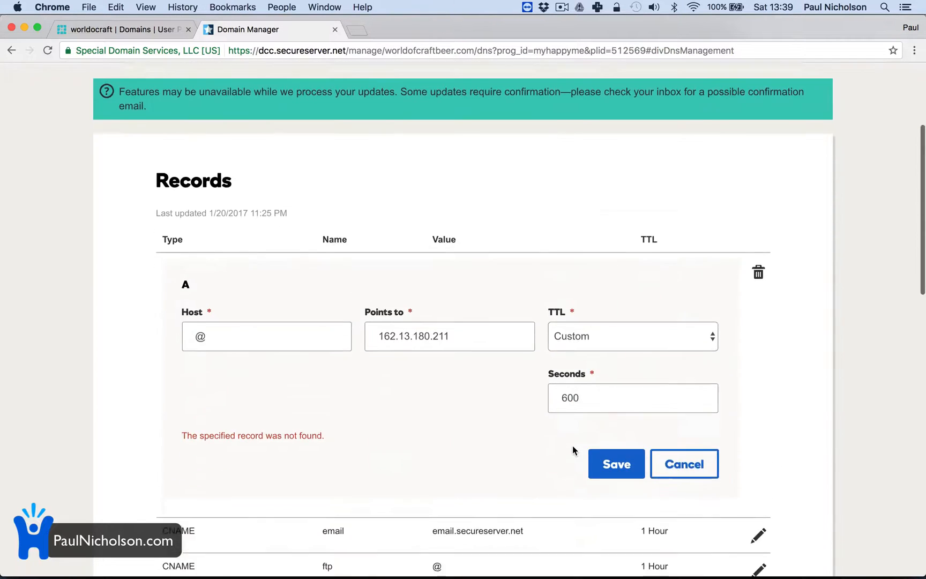
left_click(47, 50)
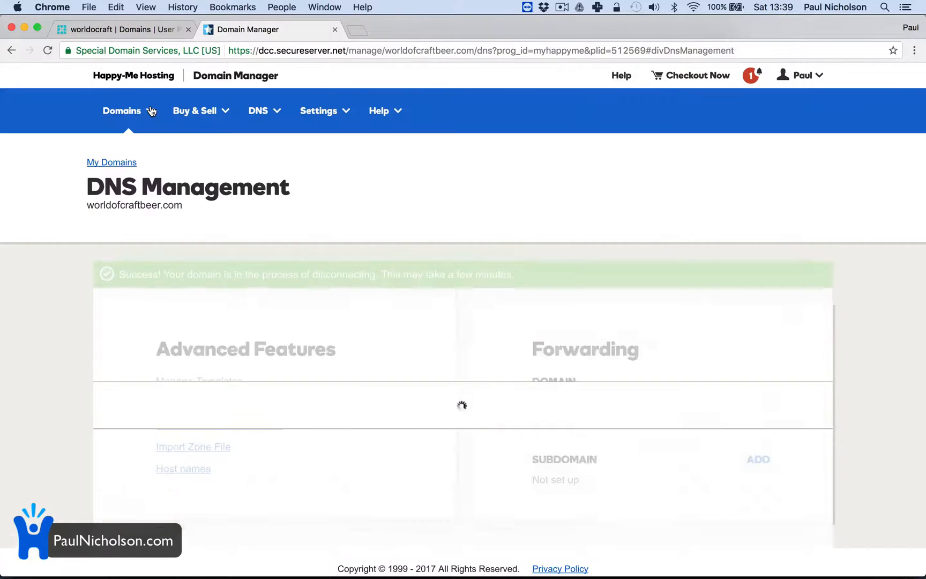
scroll(420, 418, "down", 3)
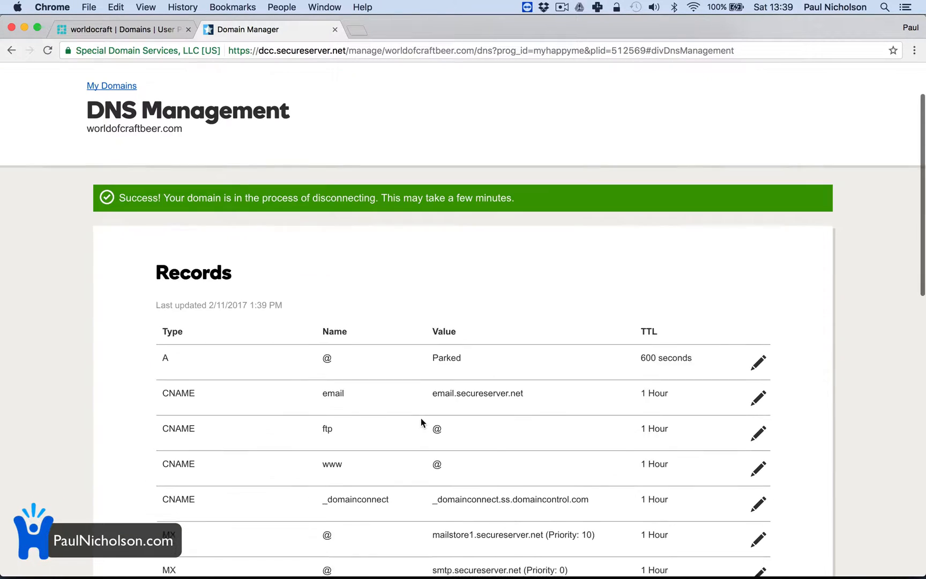
left_click(758, 349)
left_click(445, 411)
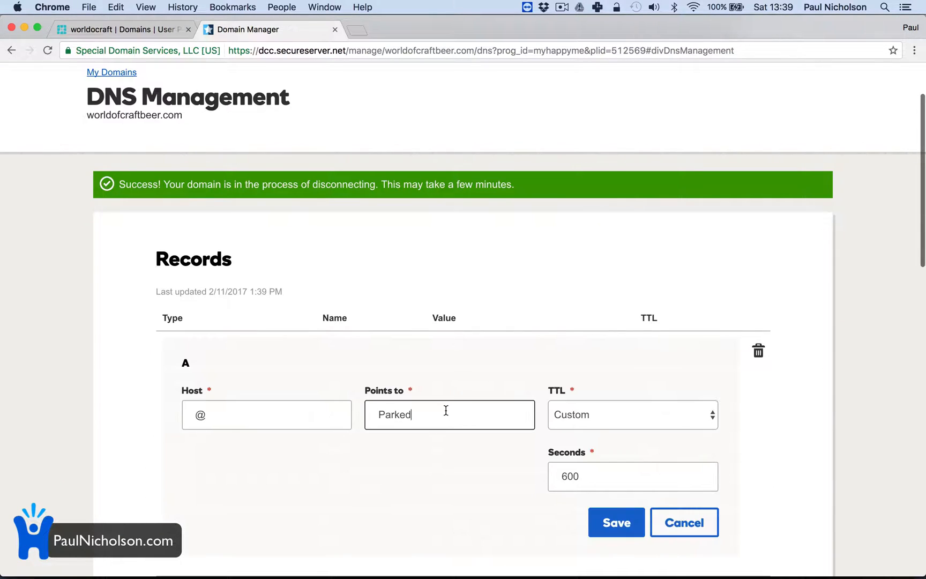
double_click(446, 411)
type("162.13.180.211")
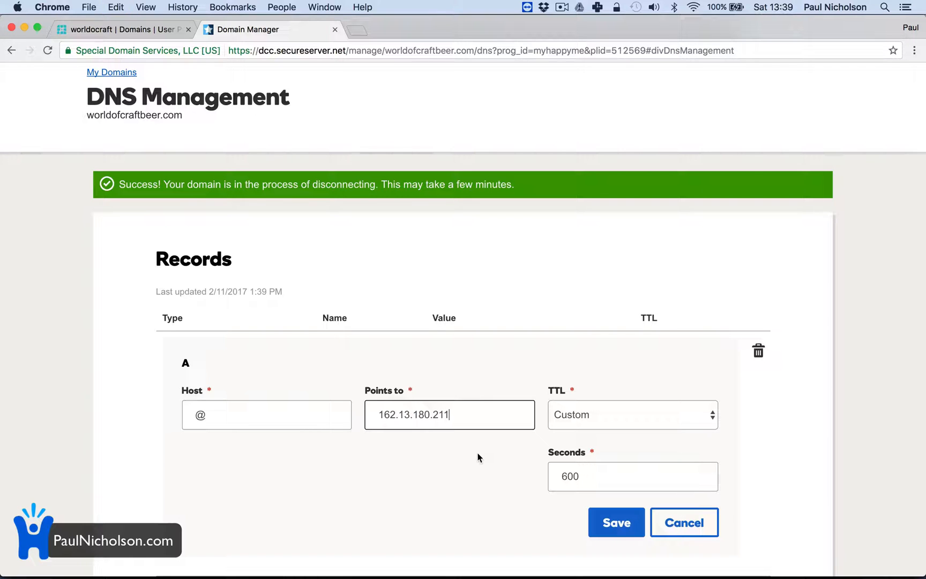
left_click(606, 523)
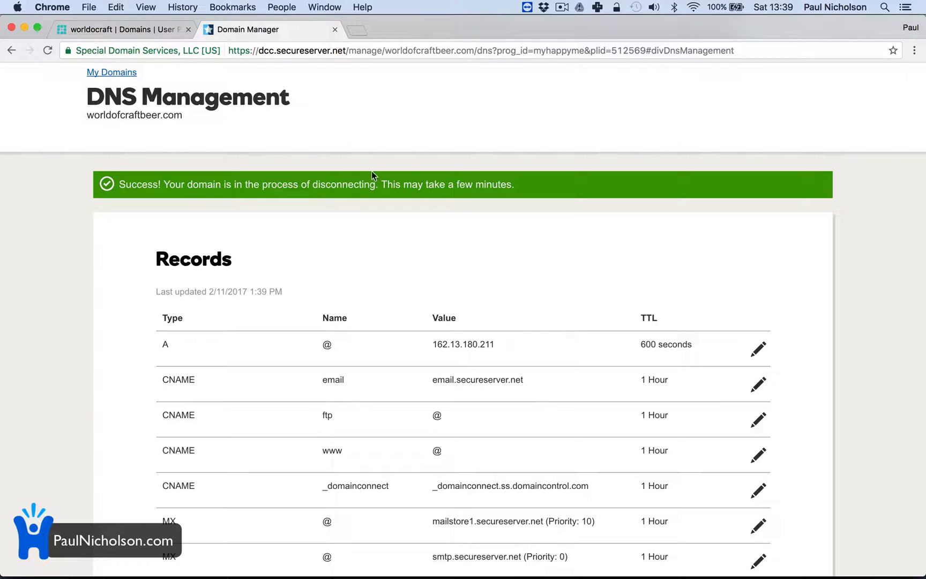
Open the worldocraft install's WordPress admin login from WP Engine, and follow the WP-Admin password reset link from the WP Engine email in Mail
left_click(129, 28)
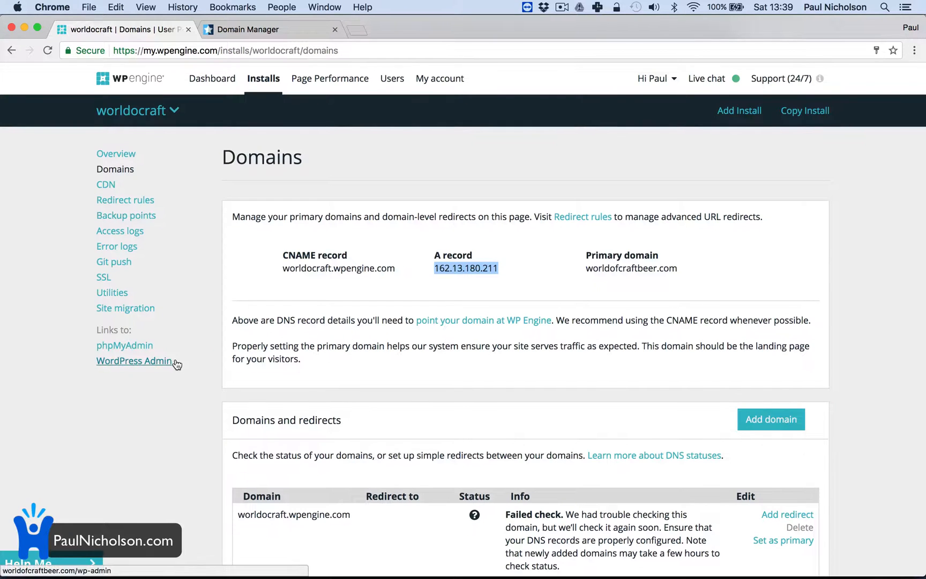
left_click(151, 369)
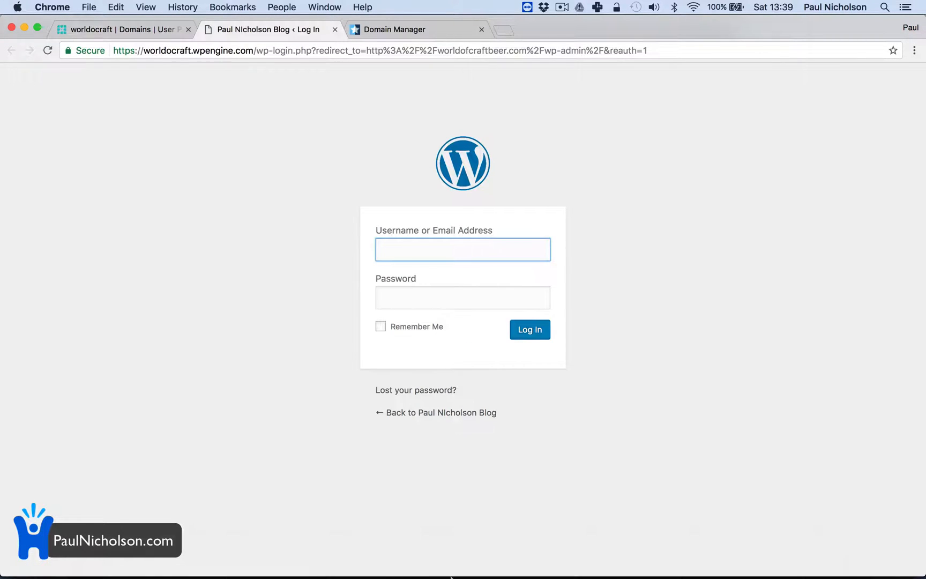
mouse_move(451, 577)
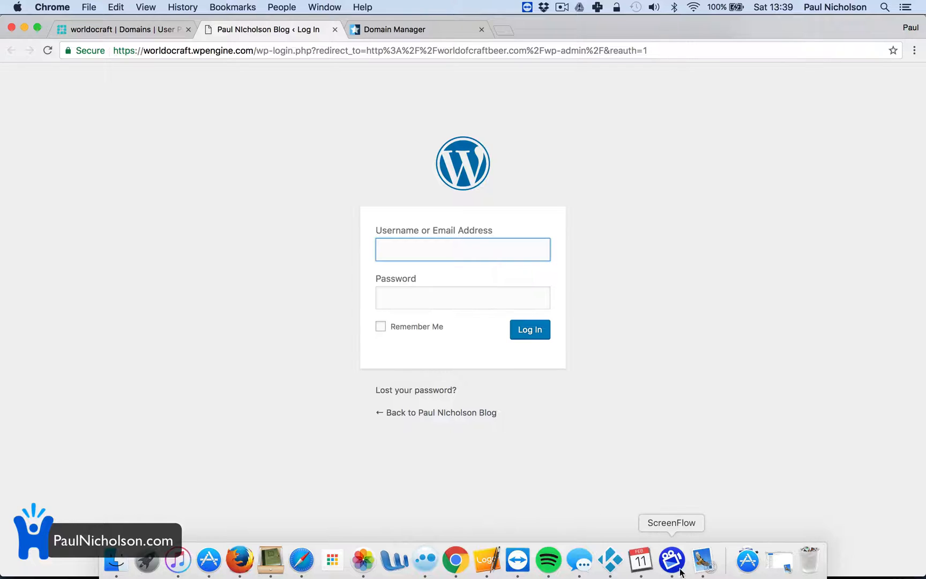
left_click(703, 560)
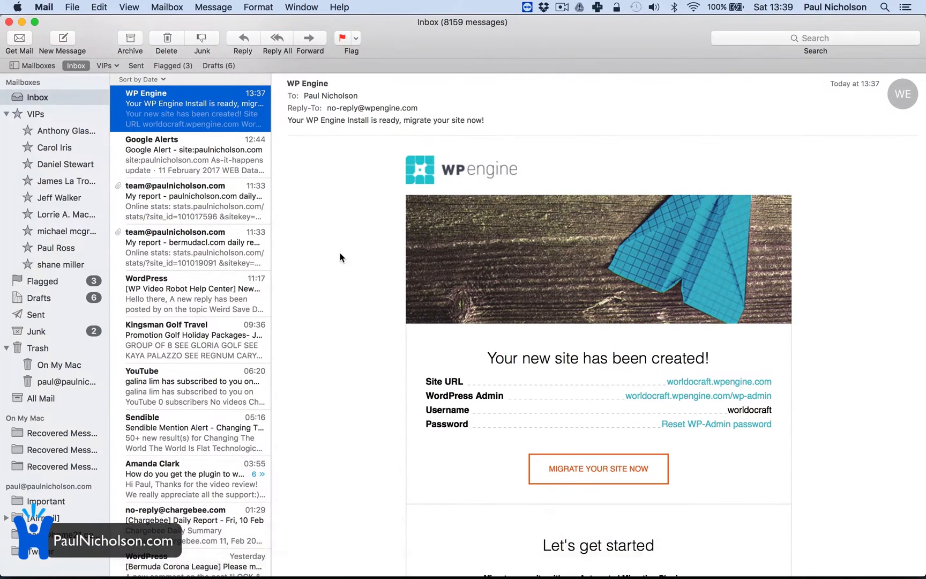
mouse_move(589, 576)
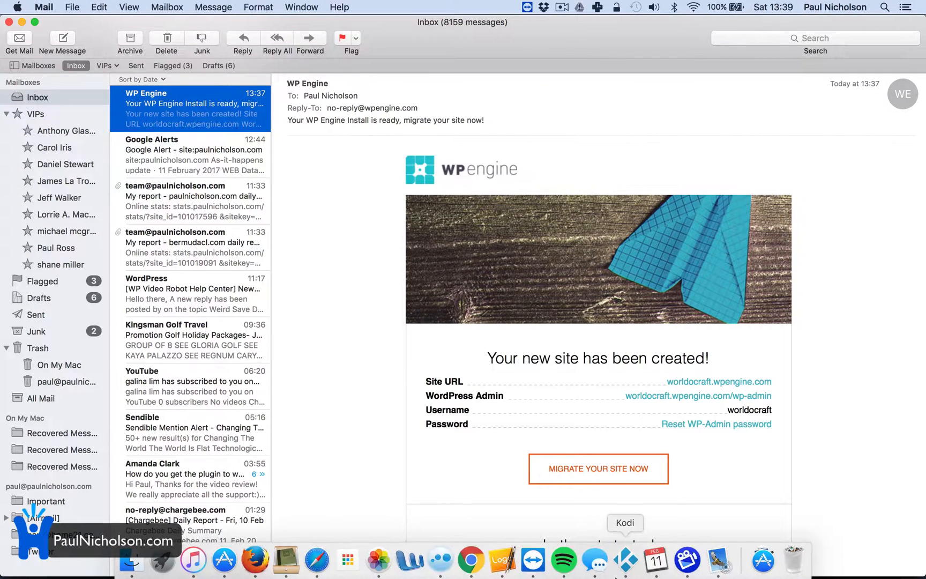
left_click(717, 424)
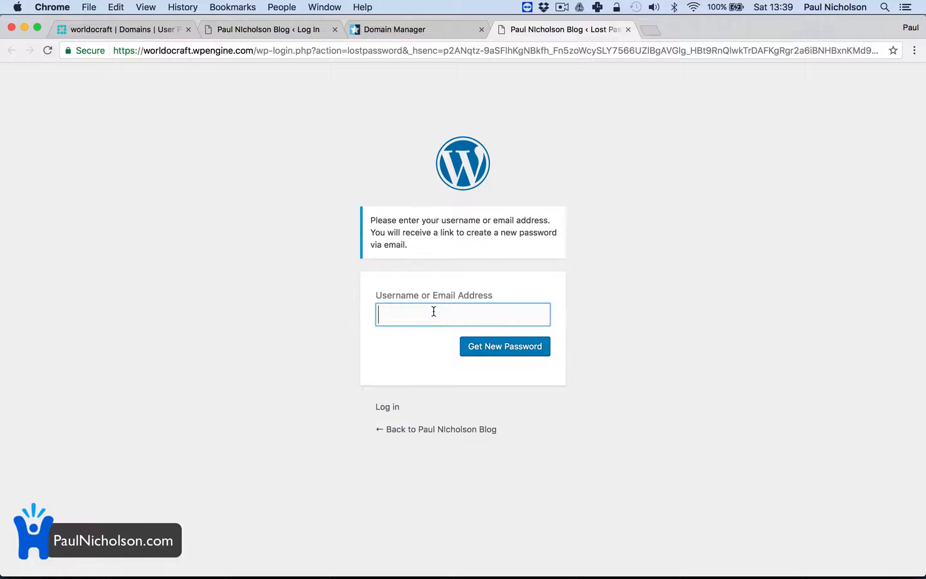
Try to request a new WordPress password for the username worldofcraft
type("worldofcraft")
left_click(476, 346)
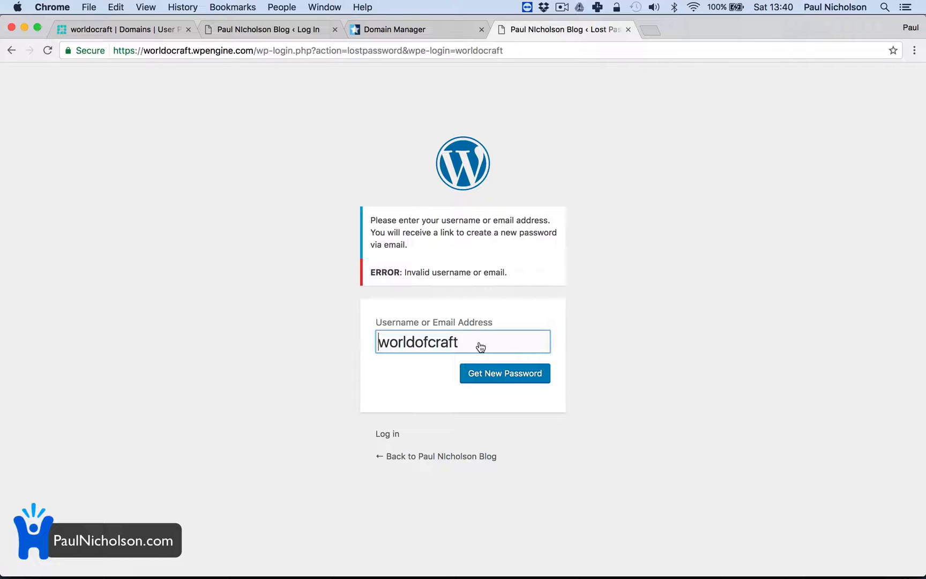
Check the recipient address of the WP Engine email in Mail and request a new WordPress password in Chrome with that email address
double_click(466, 335)
mouse_move(686, 575)
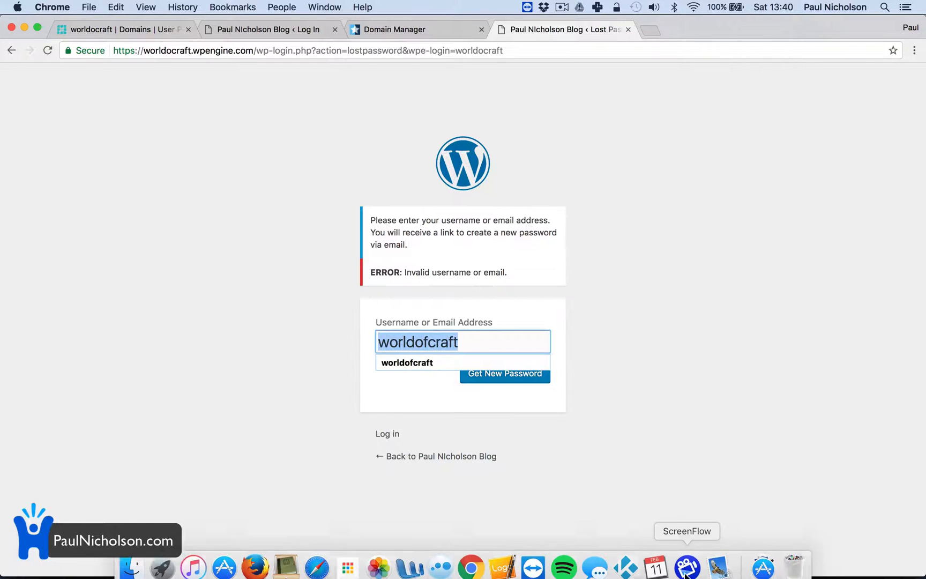
left_click(718, 567)
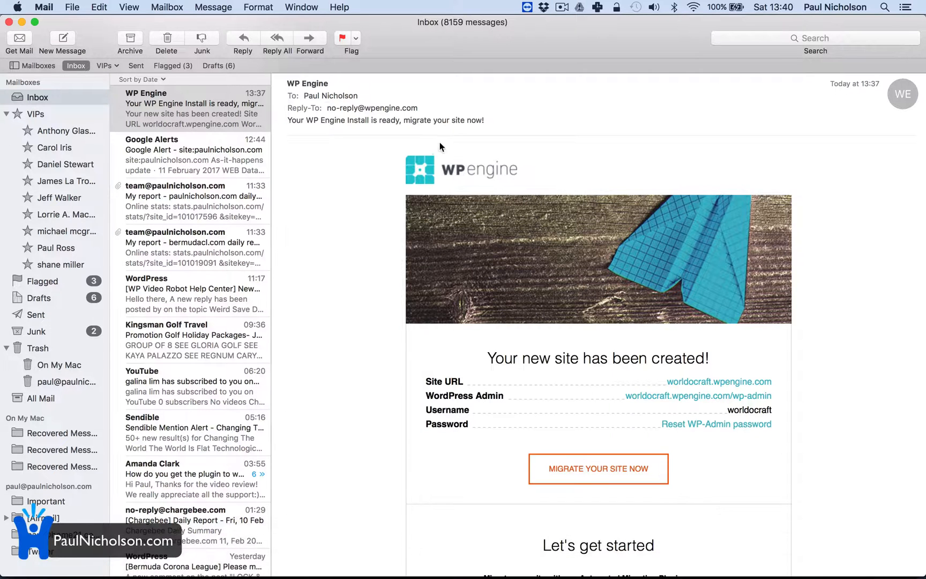
left_click(362, 97)
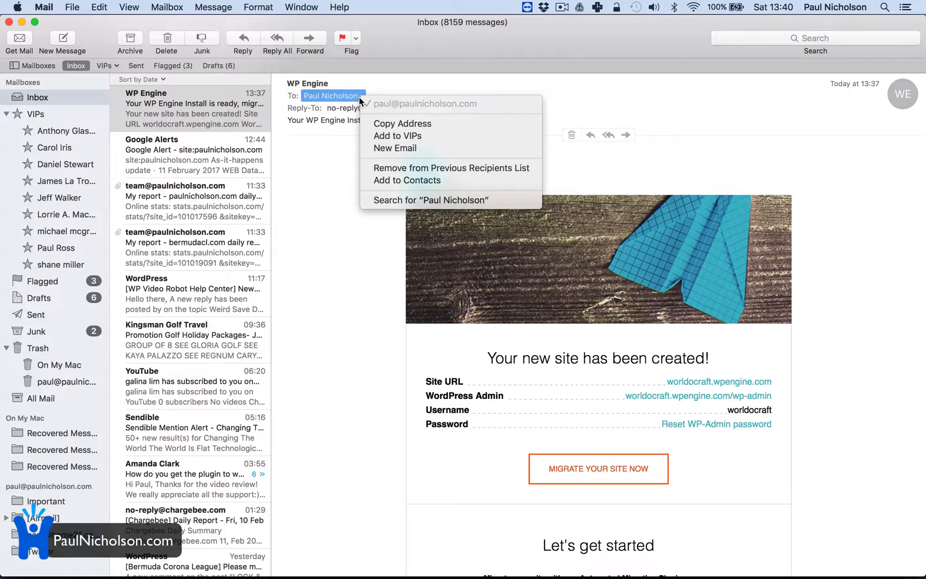
left_click(555, 576)
left_click(471, 564)
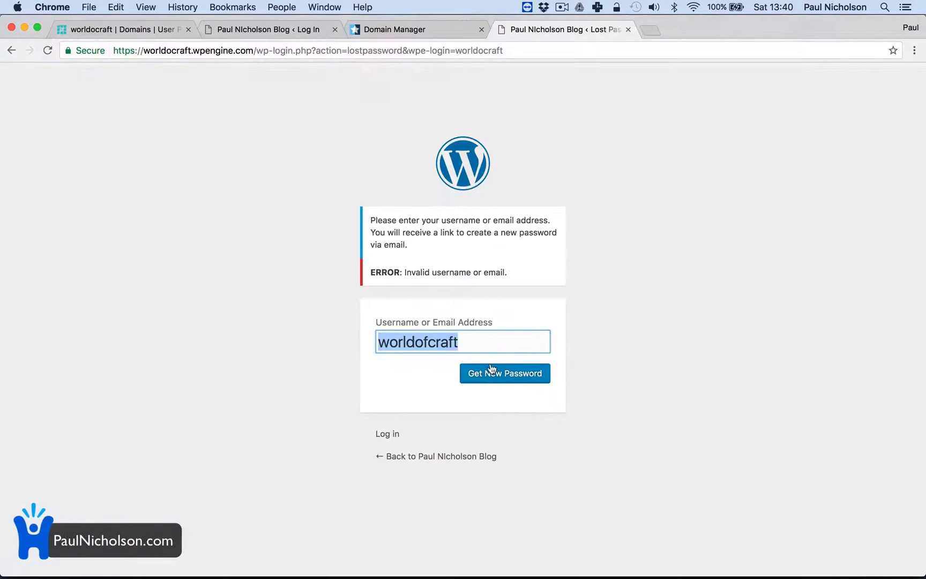
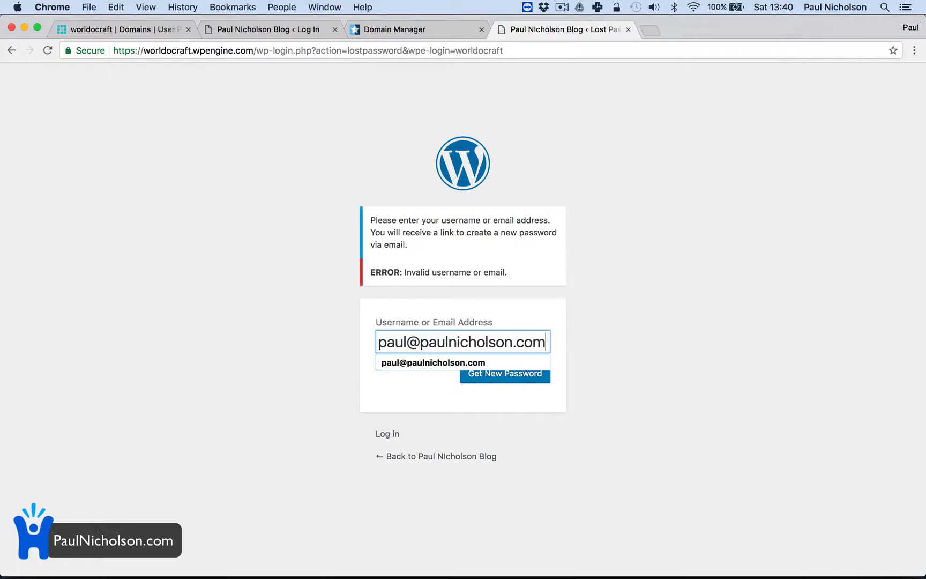
left_click(488, 376)
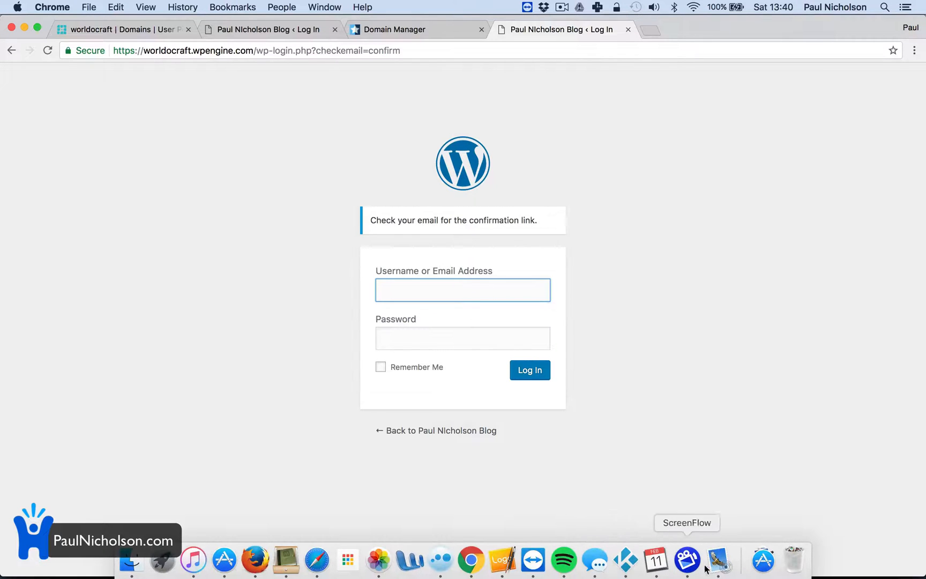
Switch to Mail, open the WordPress Password Reset email and follow its reset link
left_click(718, 560)
left_click(209, 116)
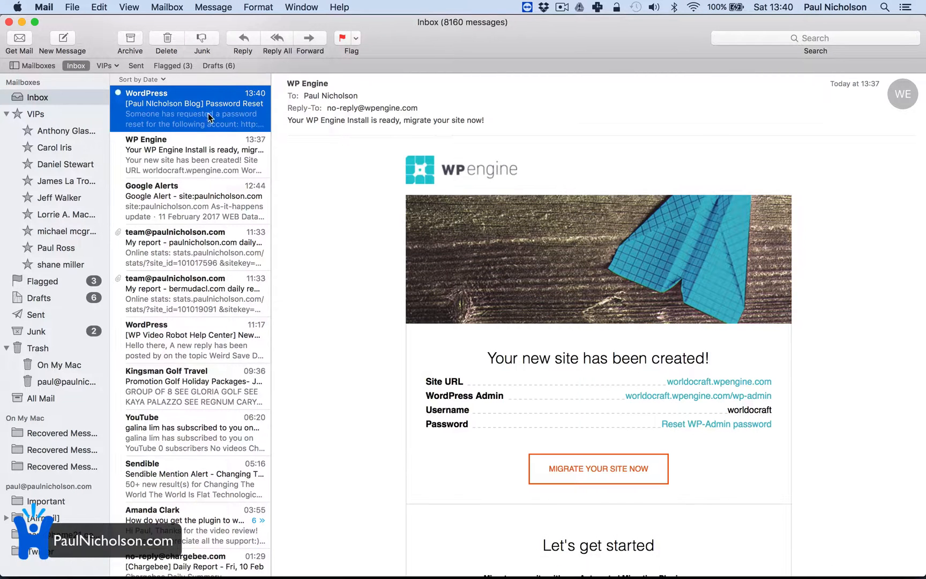
left_click(458, 228)
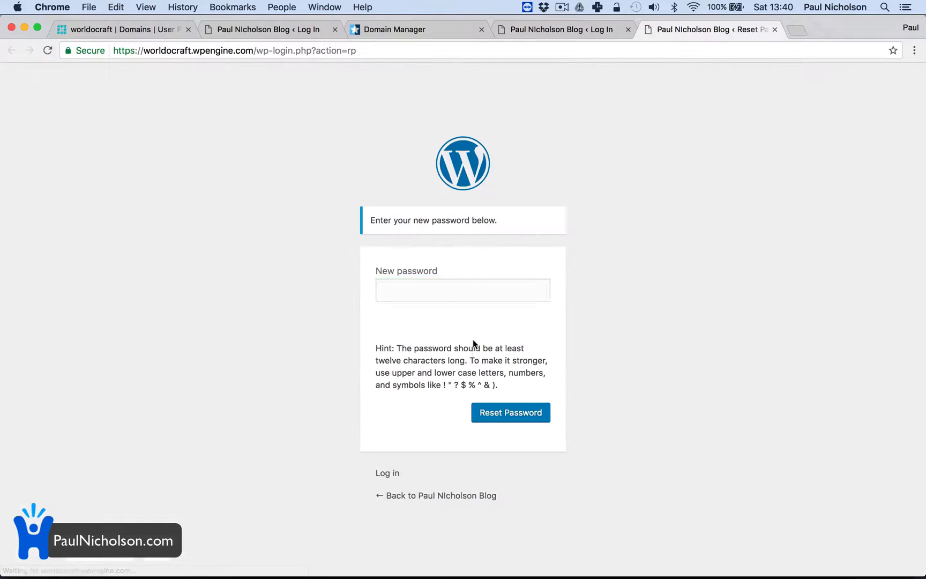
Copy the generated password from the New password field and reset the WordPress password with it
double_click(405, 289)
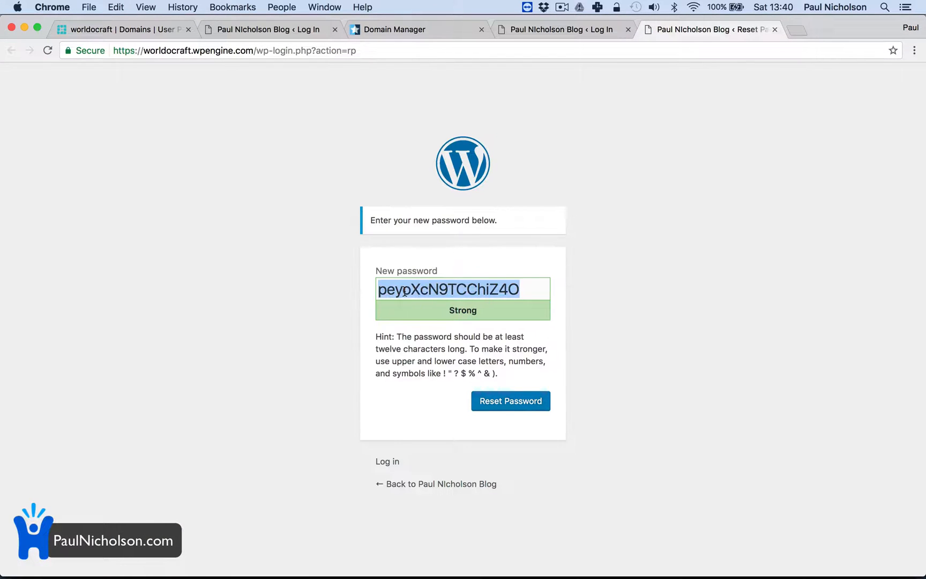
right_click(405, 290)
left_click(428, 361)
left_click(487, 410)
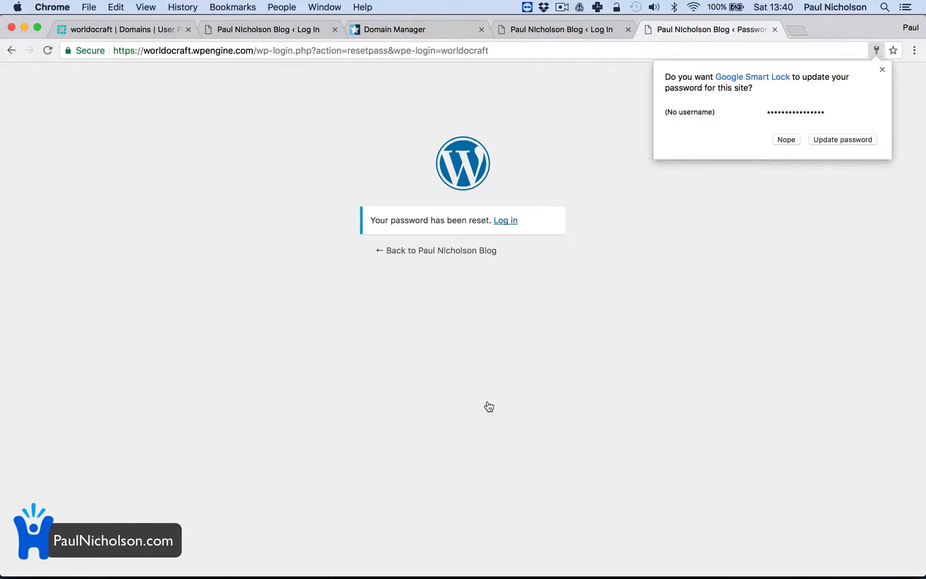
Log in to WordPress with the account email and the copied password, and save the login in the browser
left_click(506, 220)
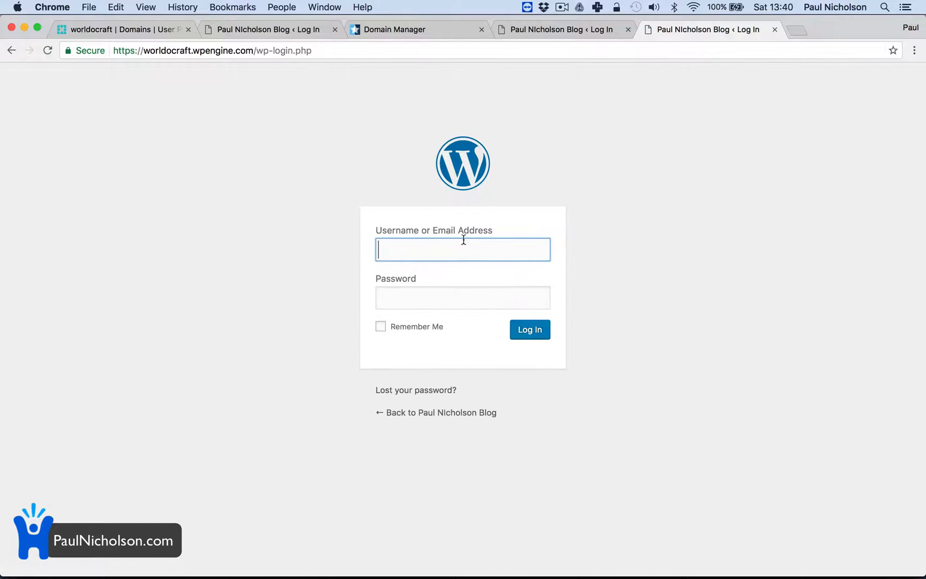
left_click(448, 244)
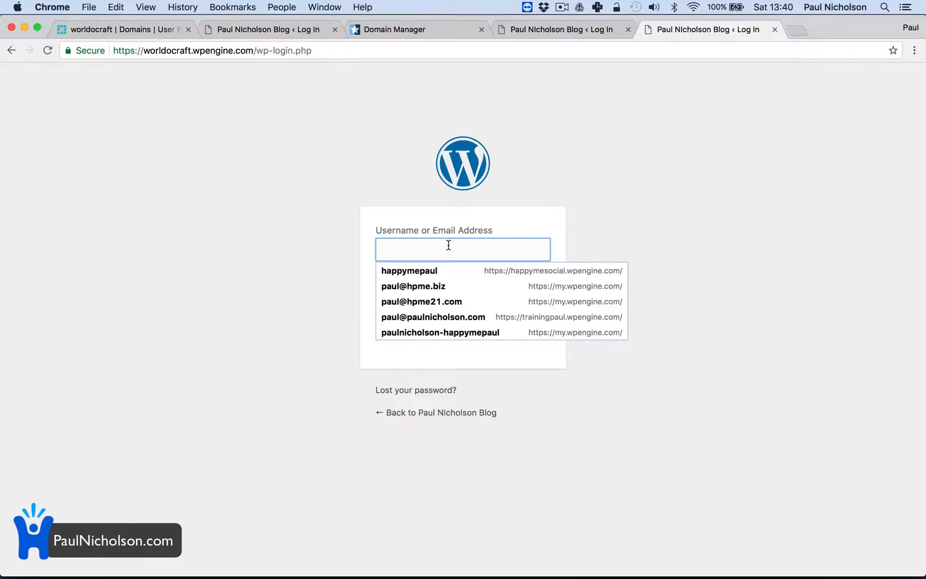
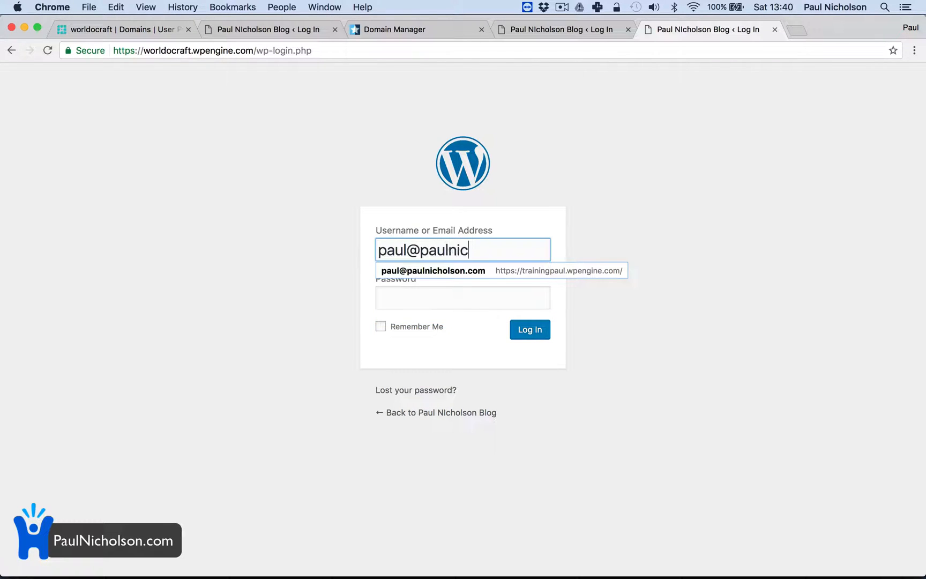
key("Tab")
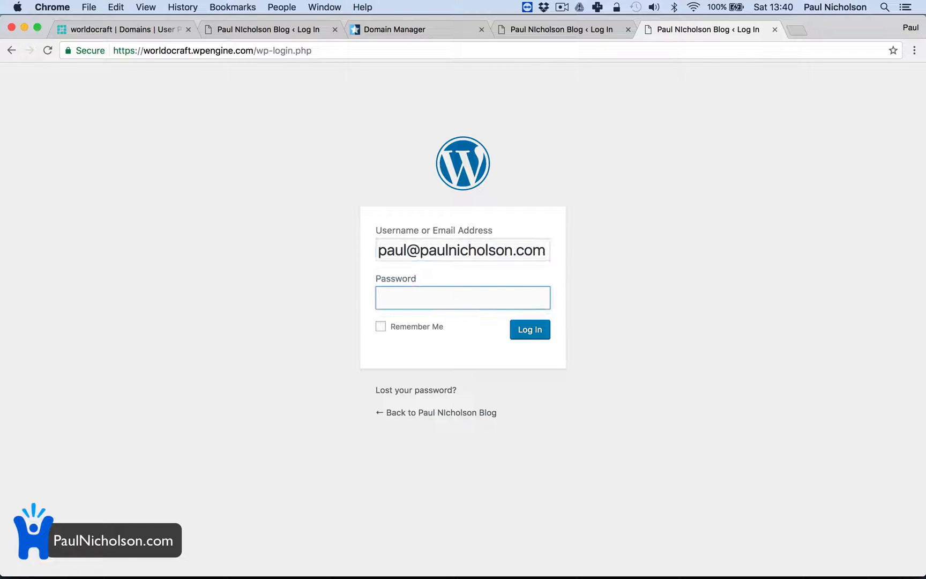
key("super+v")
left_click(531, 332)
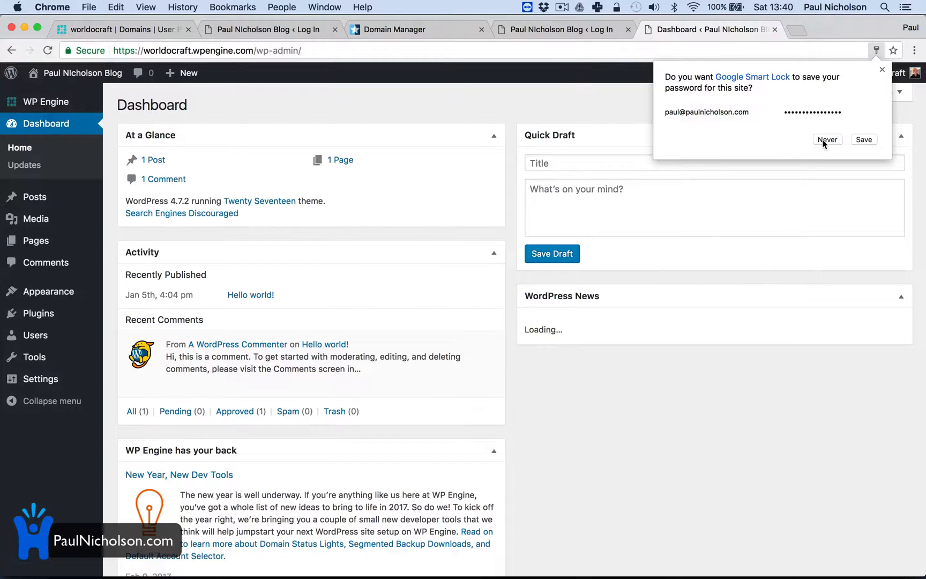
left_click(862, 140)
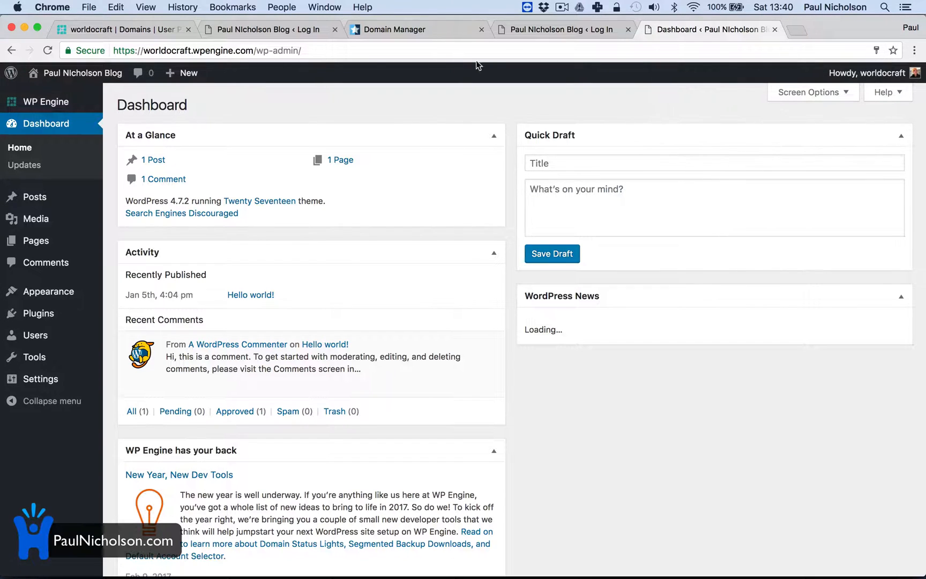
Open worldofcraftbeer.com in a new browser tab and look over the site's home page
left_click(800, 27)
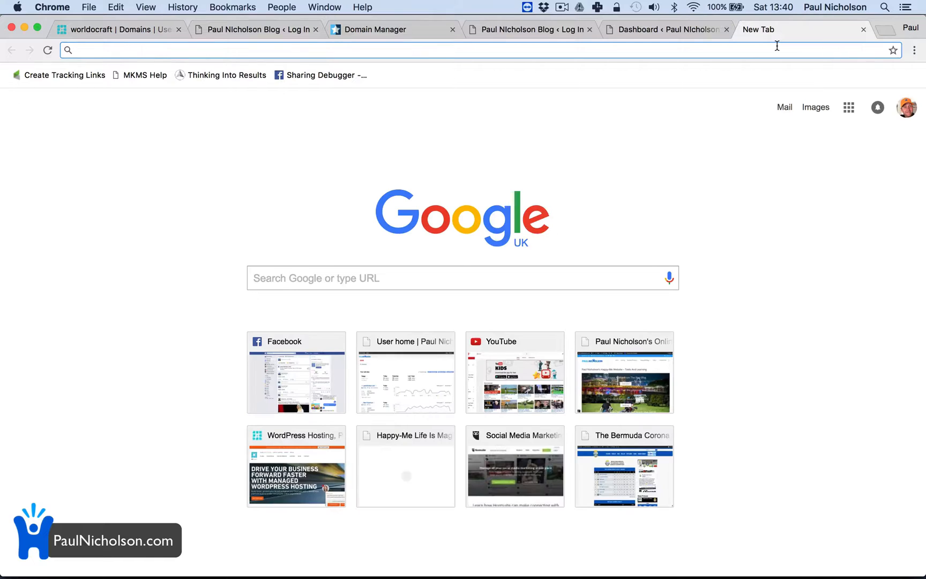
type("worldof")
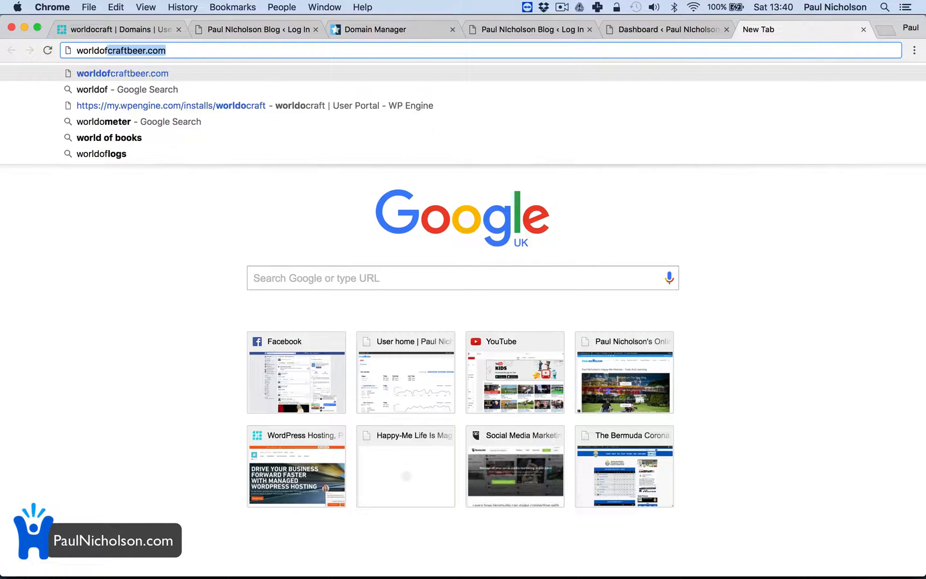
type("craftbeer.com")
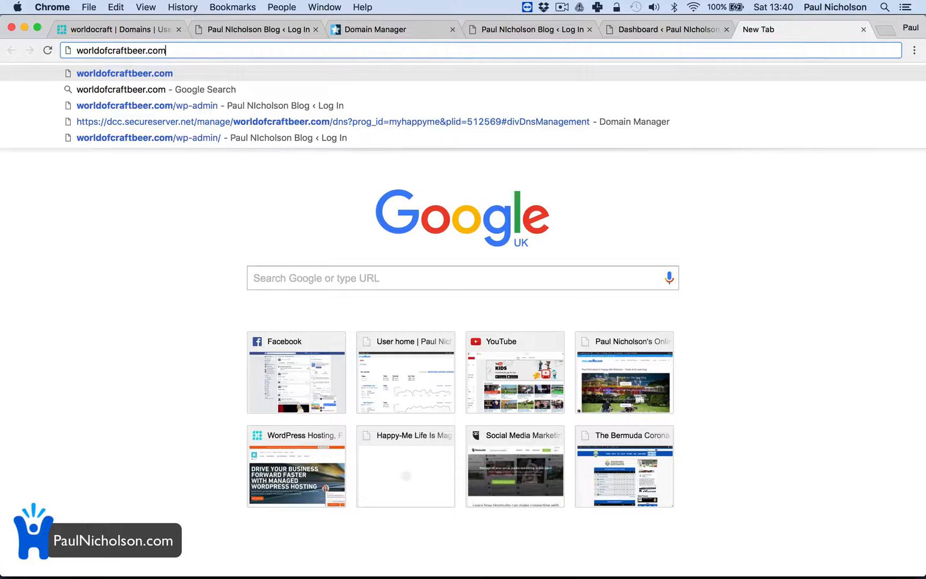
key("Return")
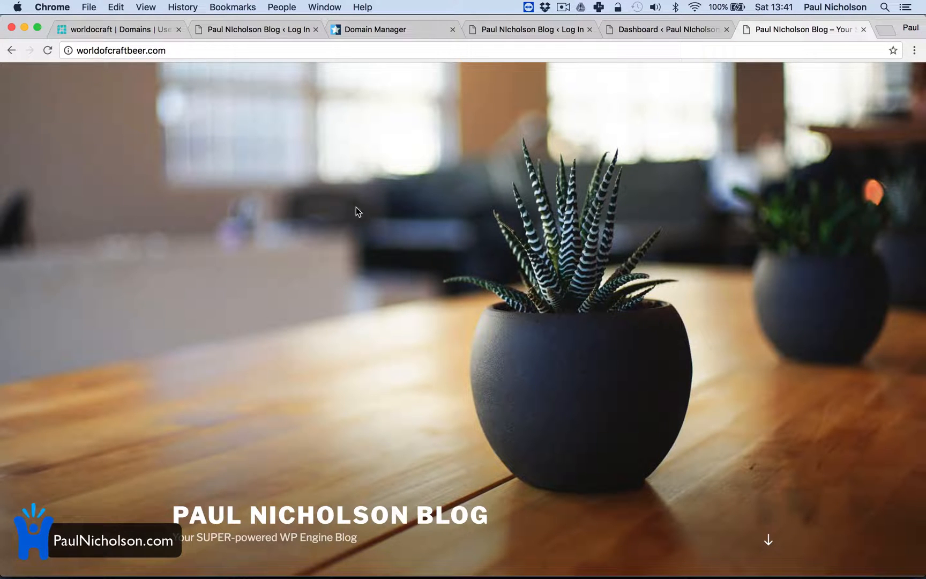
scroll(368, 324, "down", 10)
scroll(368, 324, "down", 4)
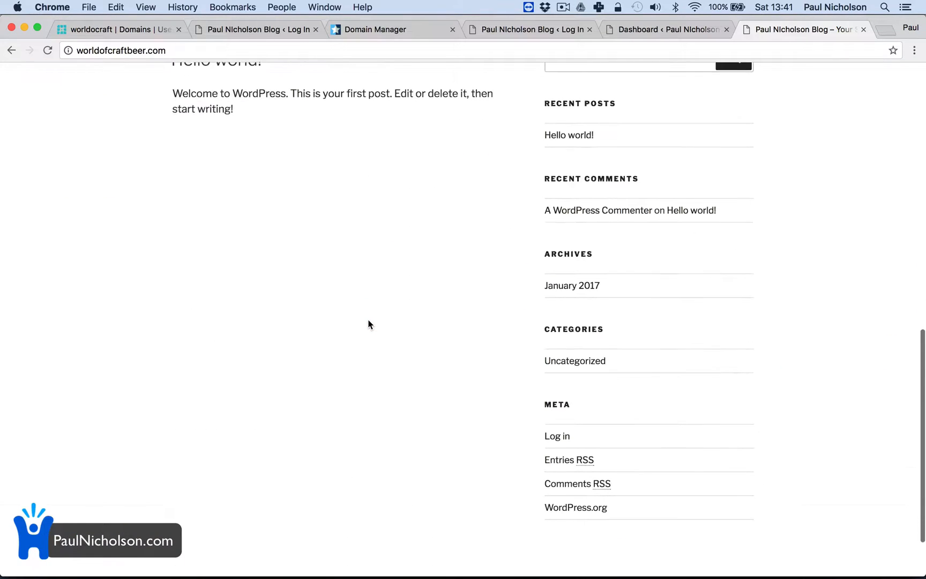
scroll(369, 323, "up", 15)
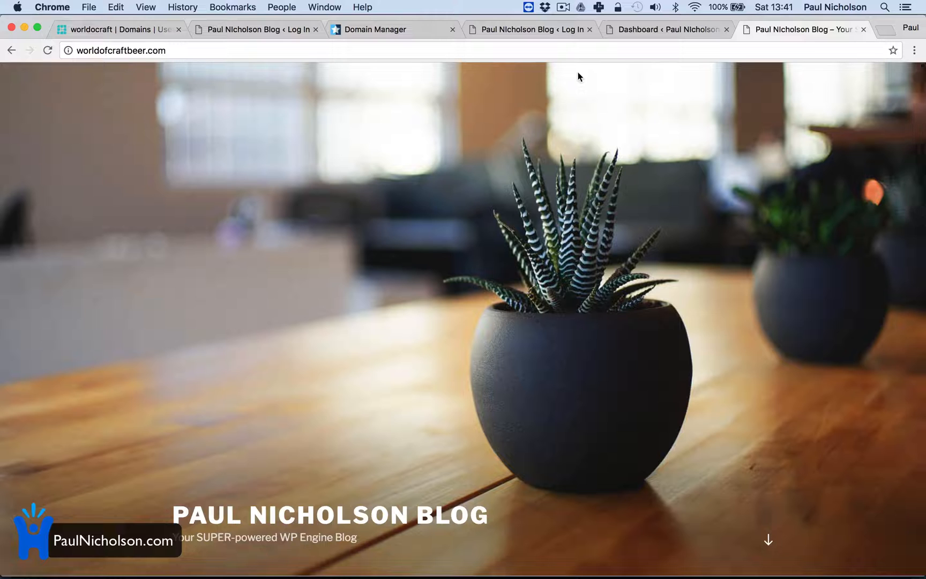
Return to the WordPress dashboard and open the worldocraft user's profile for editing
left_click(661, 29)
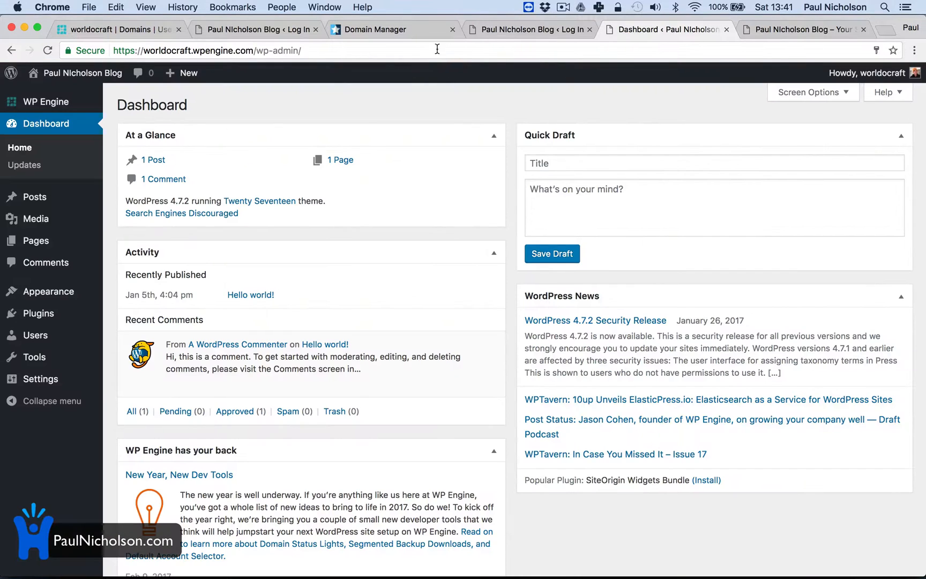
left_click(502, 30)
left_click(408, 31)
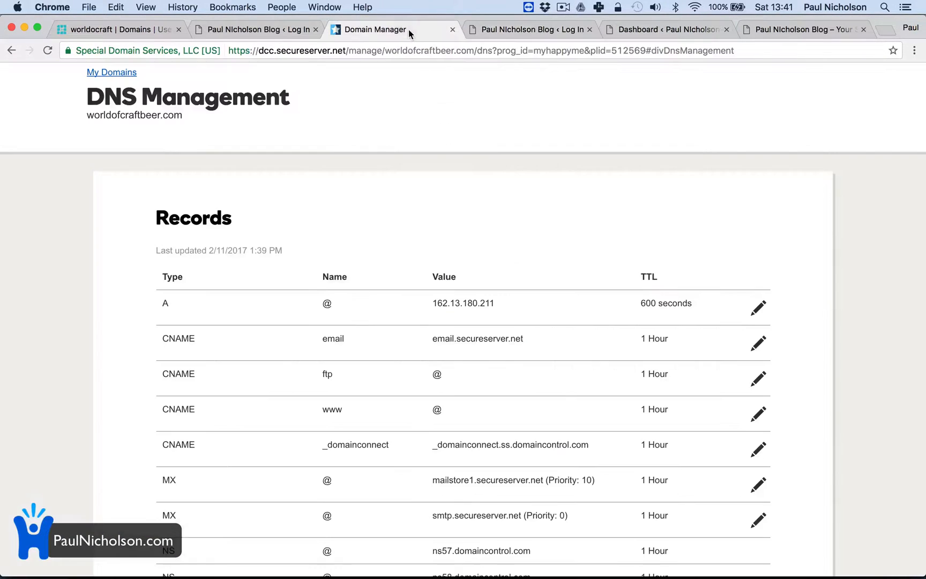
left_click(659, 27)
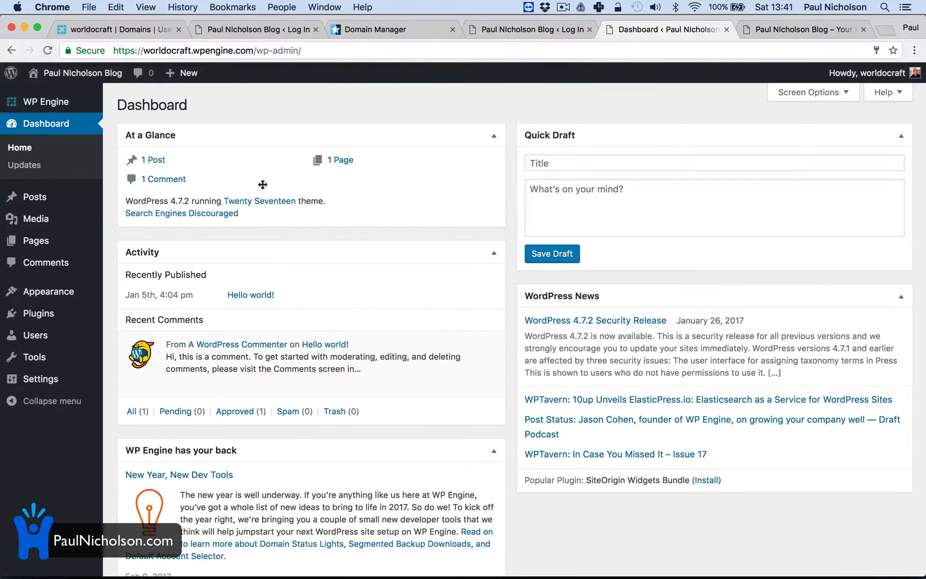
left_click(51, 337)
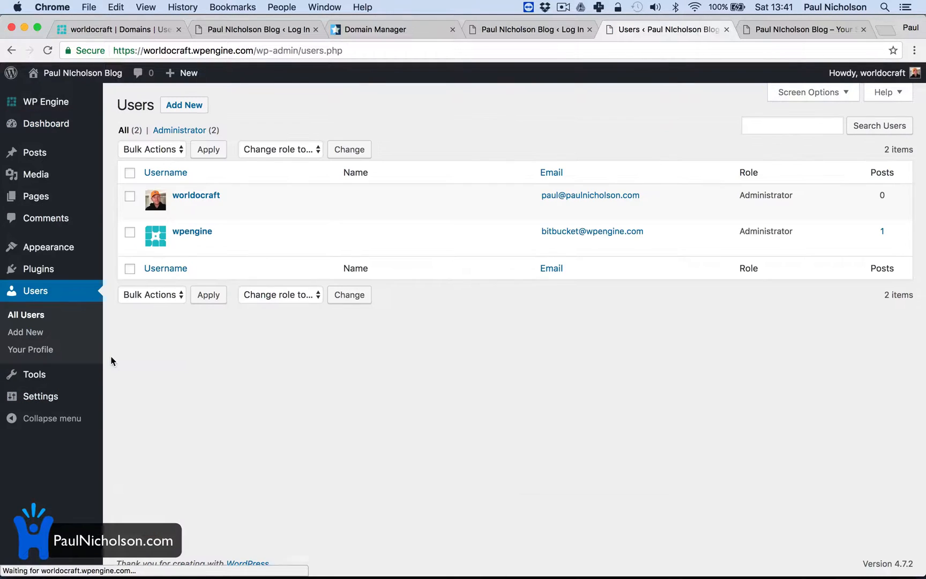
left_click(203, 201)
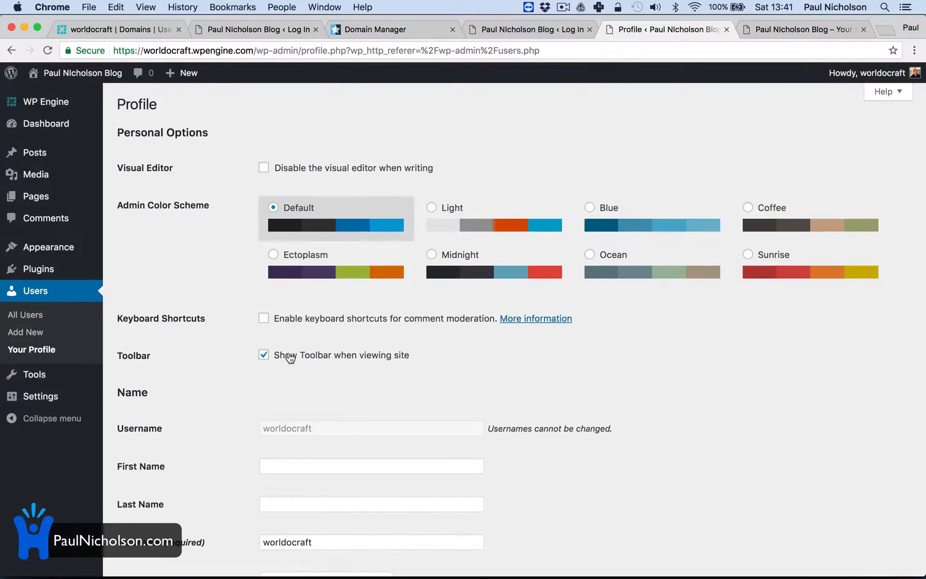
Insert a 1 before the @ in the worldocraft profile's email address and update the profile
scroll(290, 358, "down", 5)
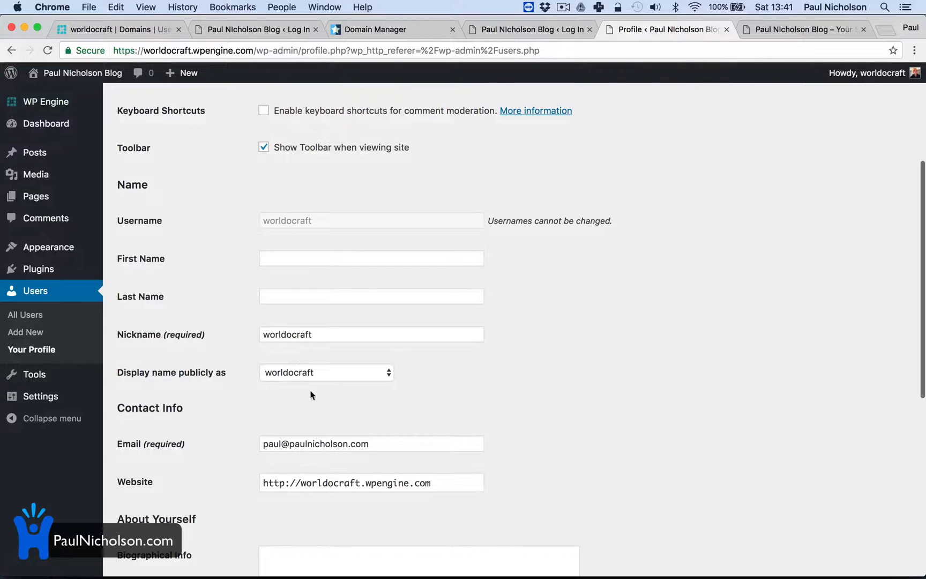
scroll(354, 239, "down", 3)
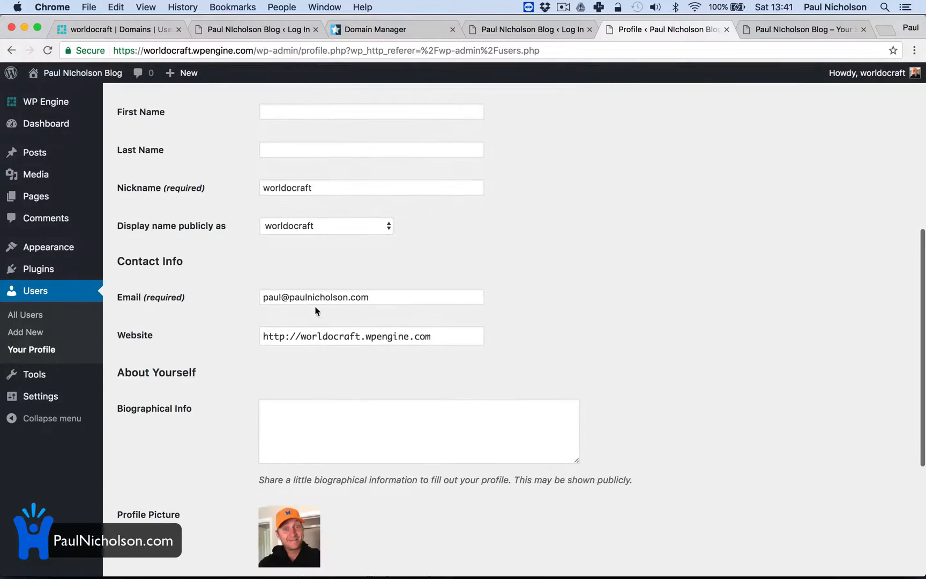
left_click(282, 296)
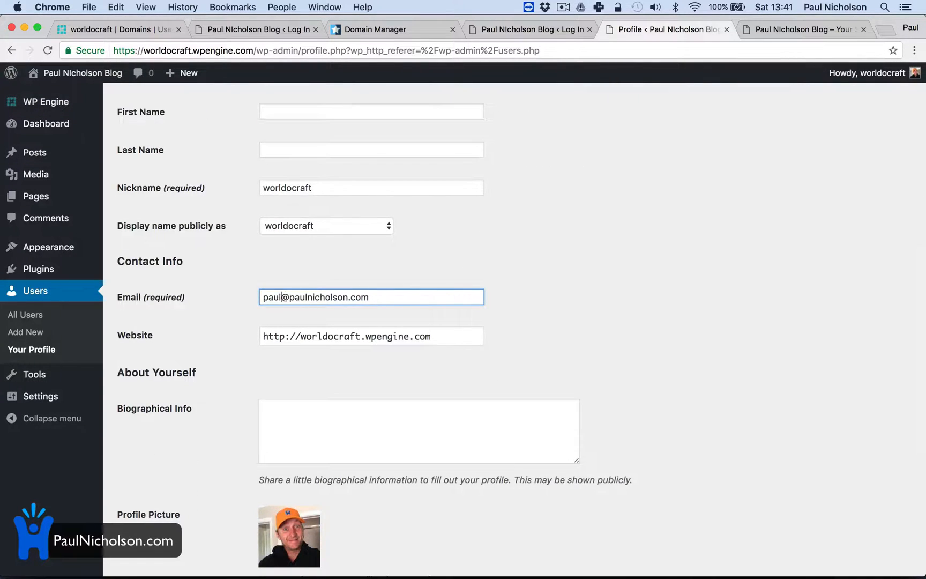
scroll(325, 504, "down", 5)
left_click(150, 508)
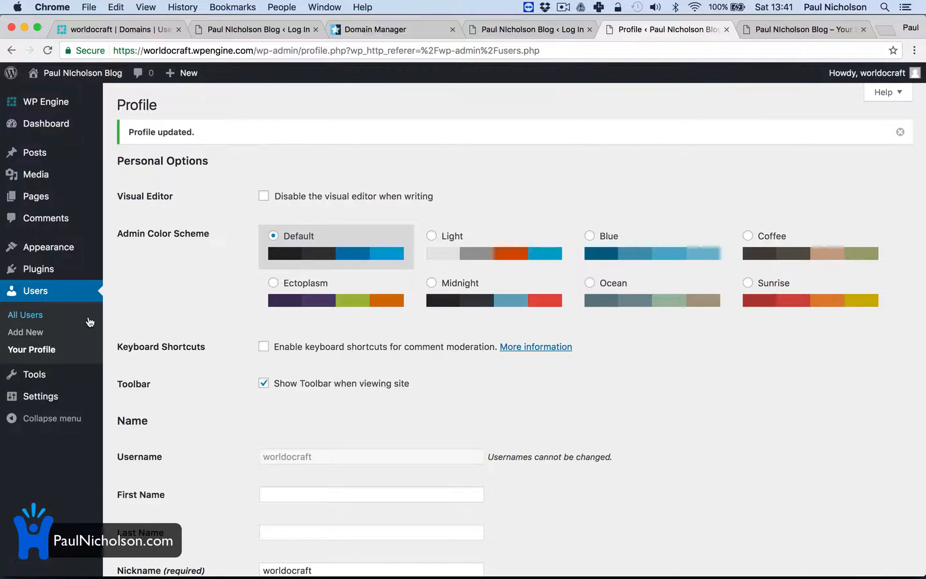
Start adding a new WordPress user and set the username to wocbeer
left_click(46, 296)
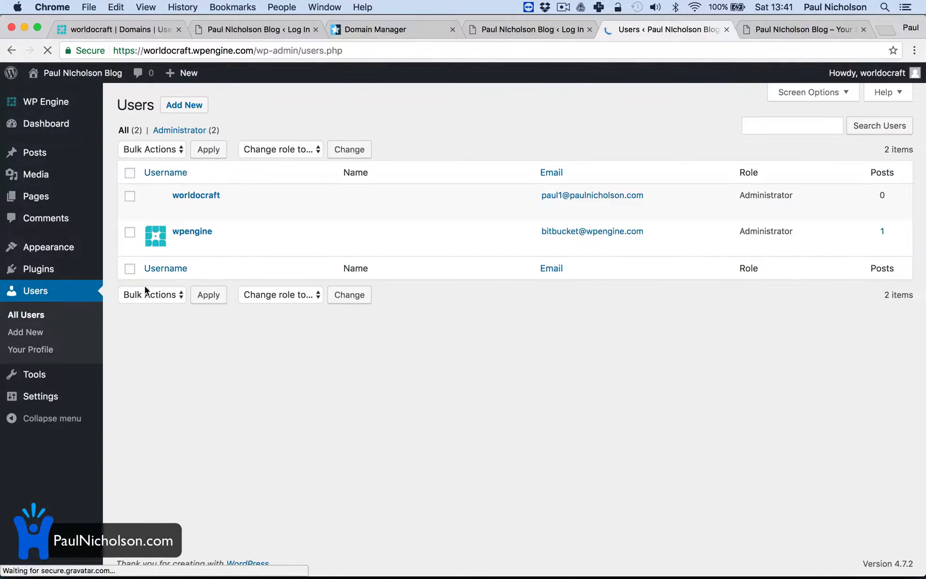
left_click(190, 108)
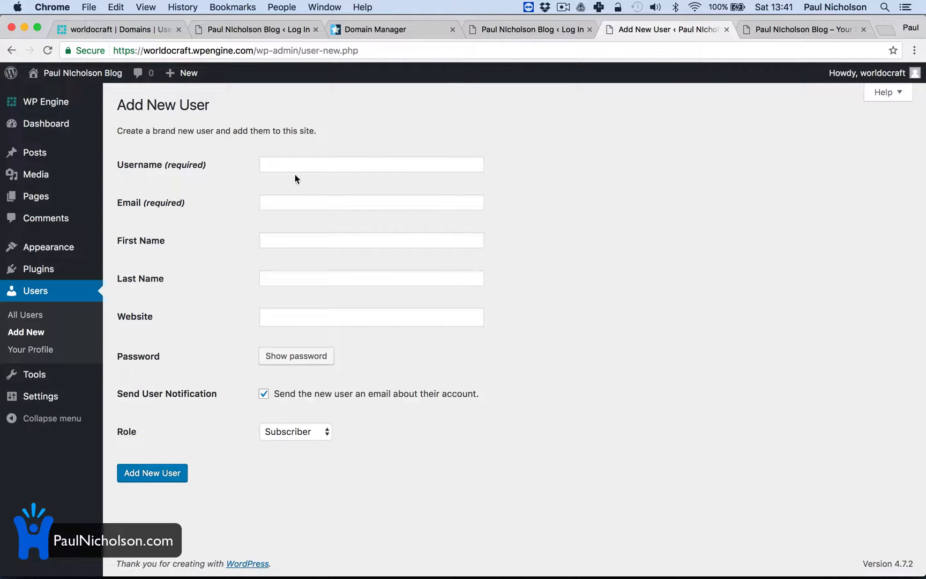
left_click(297, 163)
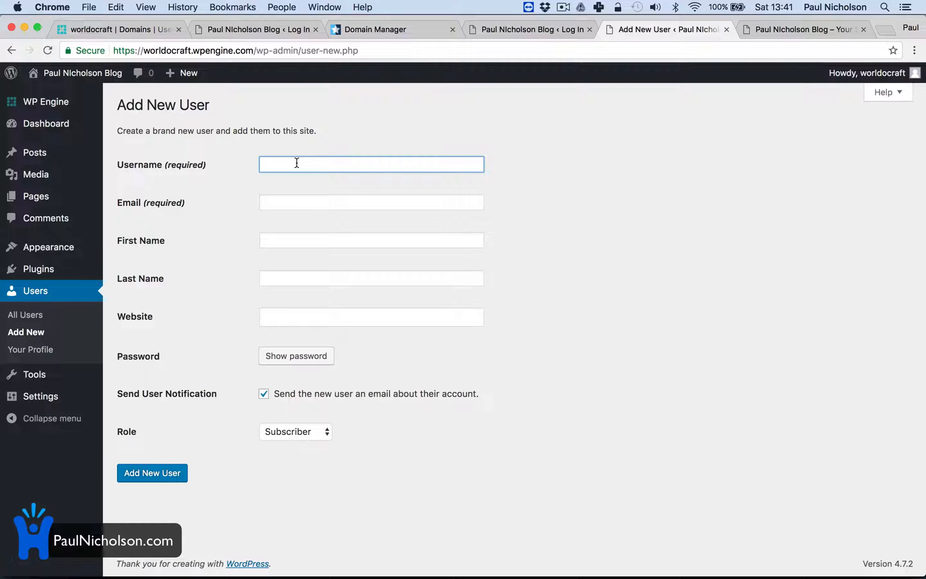
type("wo")
key("BackSpace")
key("BackSpace")
type("woc")
key("BackSpace")
key("BackSpace")
key("BackSpace")
type("w")
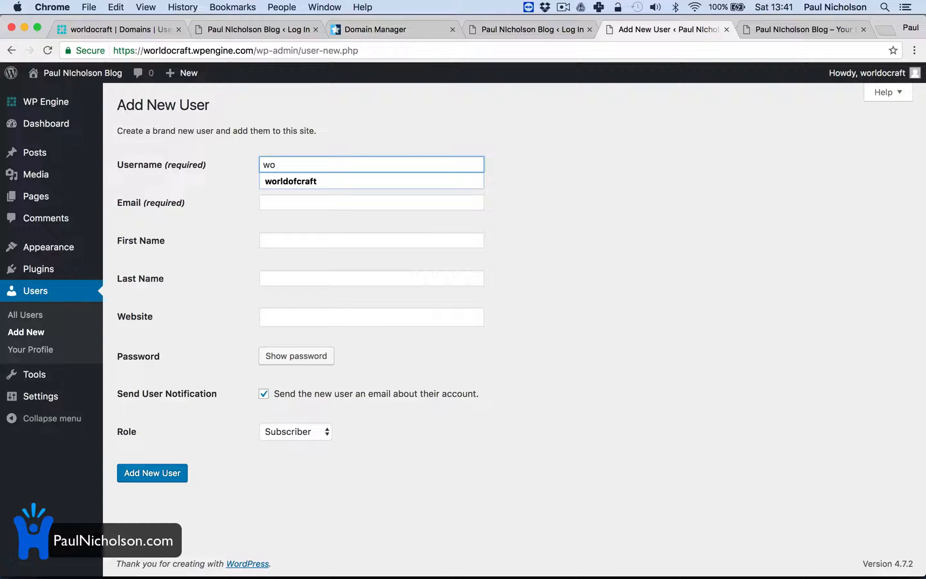
key("BackSpace")
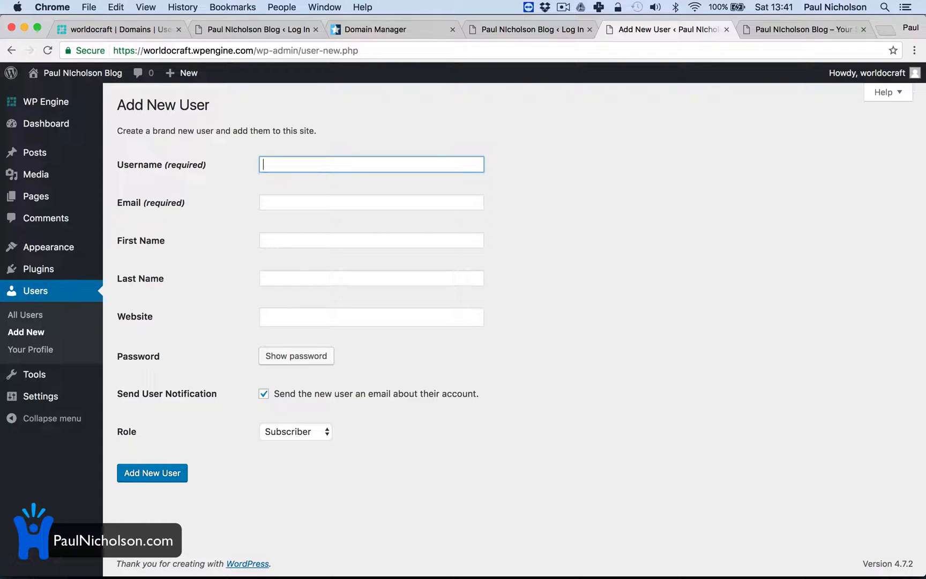
type("wocbeer")
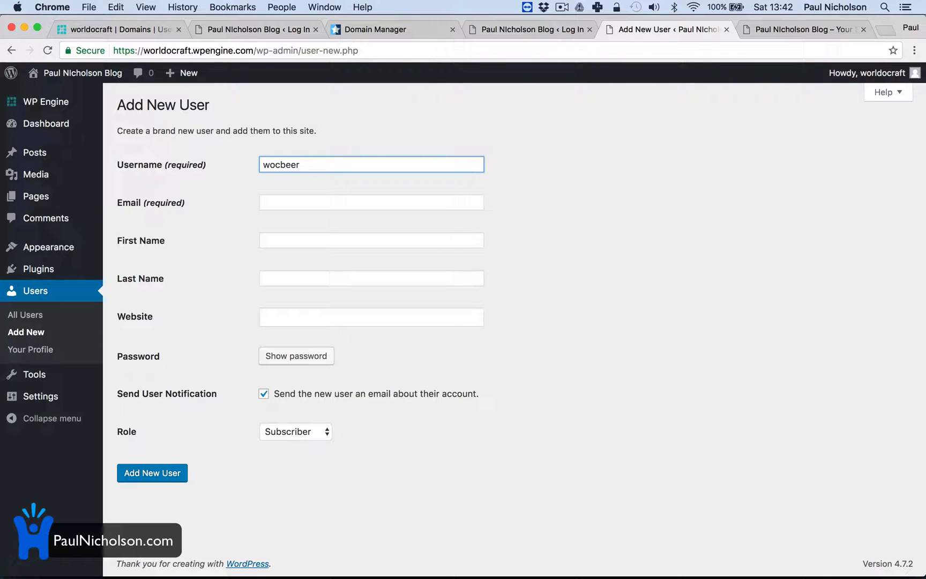
Fill in the new user's email, first name World Of and last name Craft Beer, and generate an account password
left_click(296, 206)
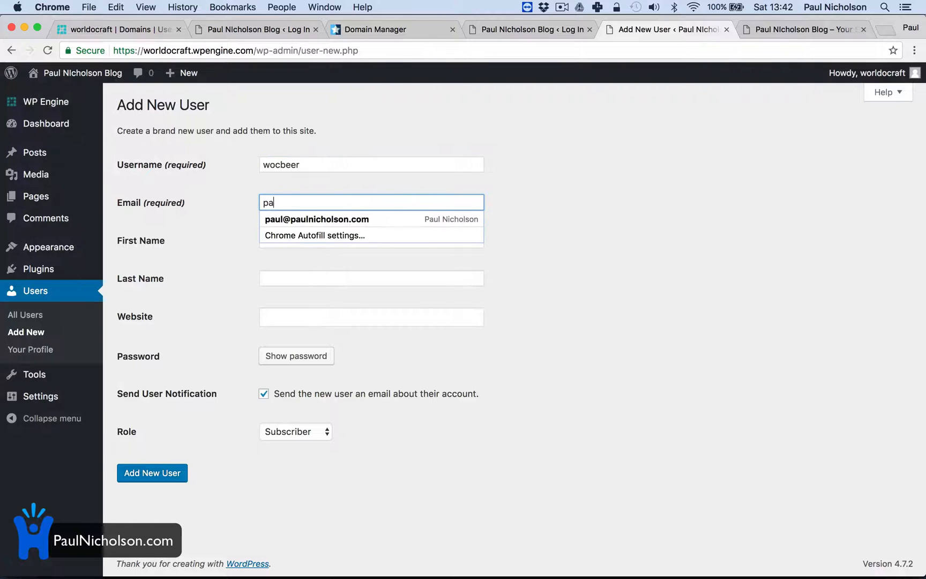
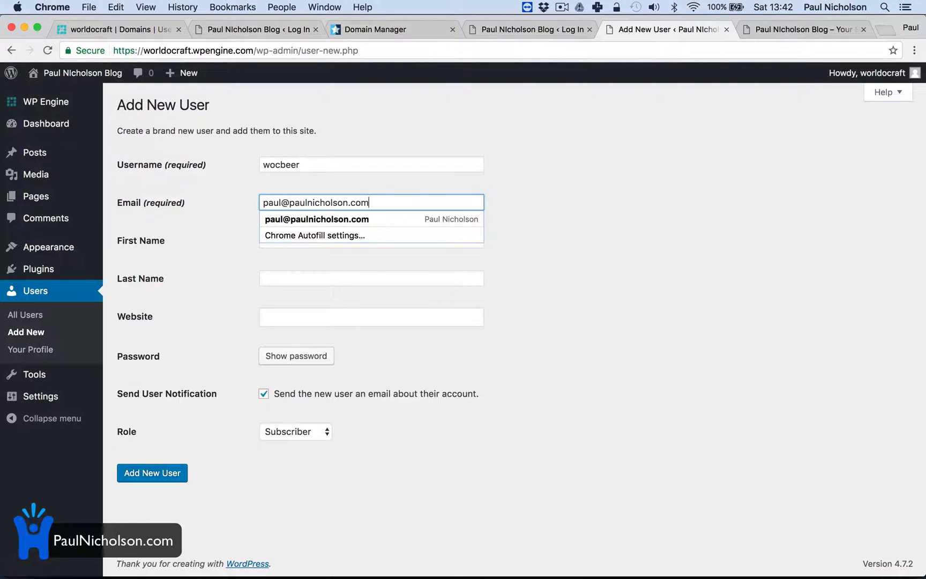
key("Tab")
type("W")
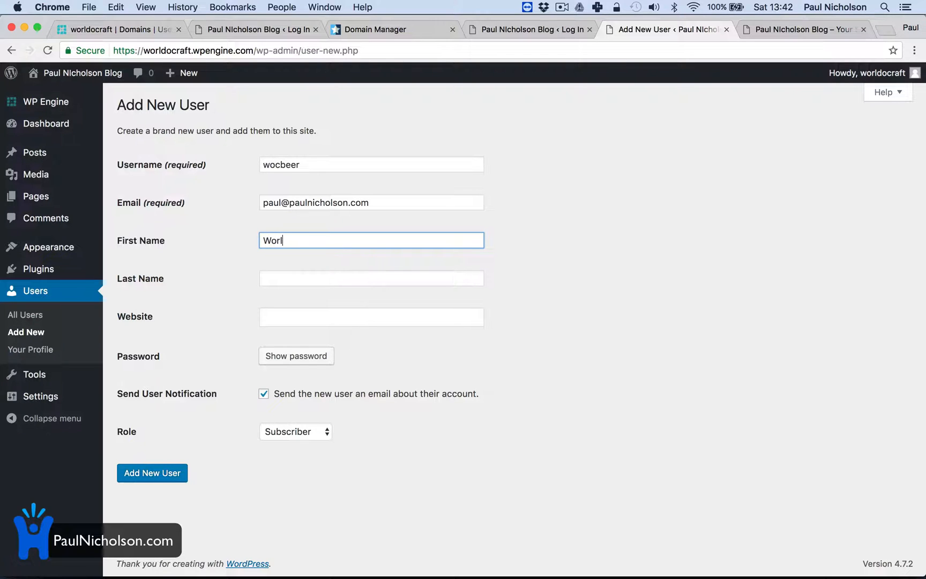
type("orld Of")
key("Tab")
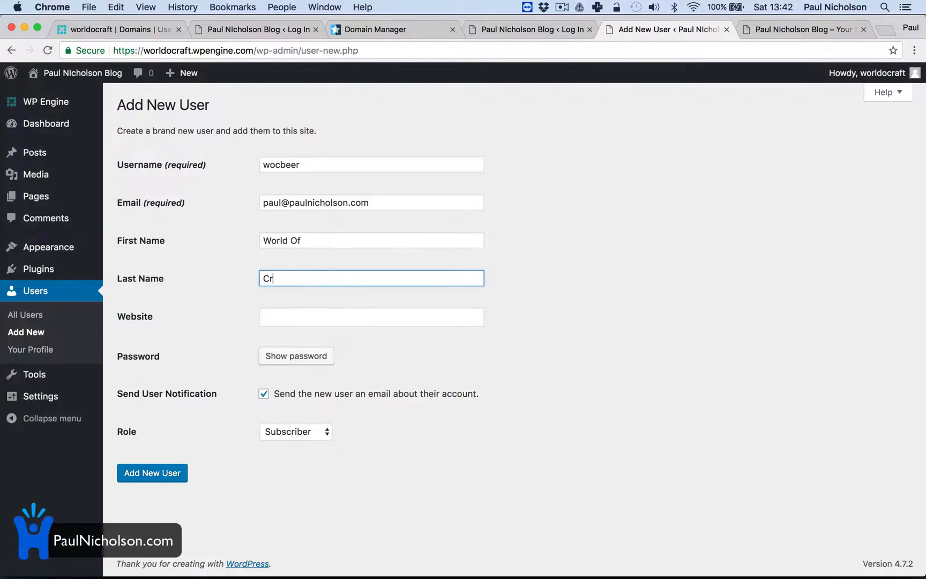
type("Craft Beer")
key("Tab")
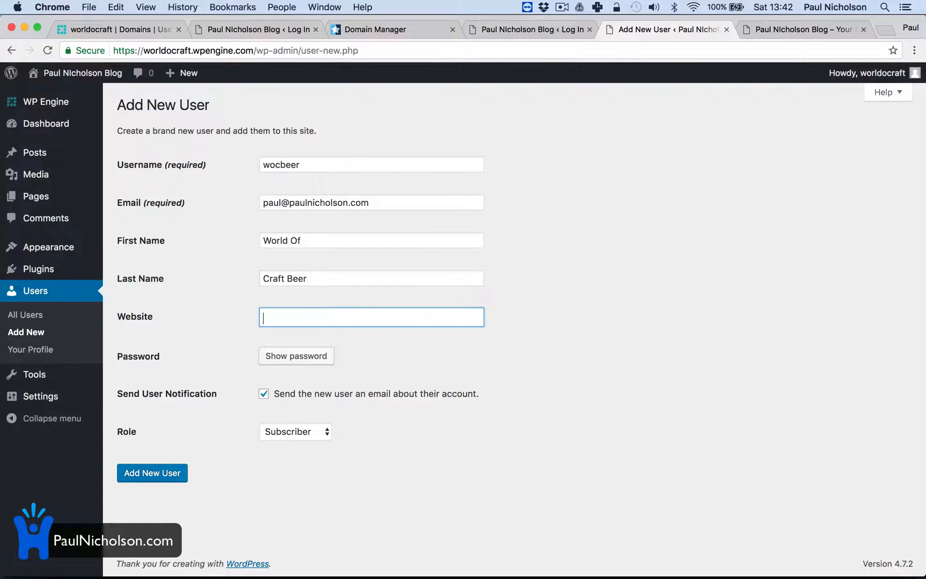
left_click(328, 355)
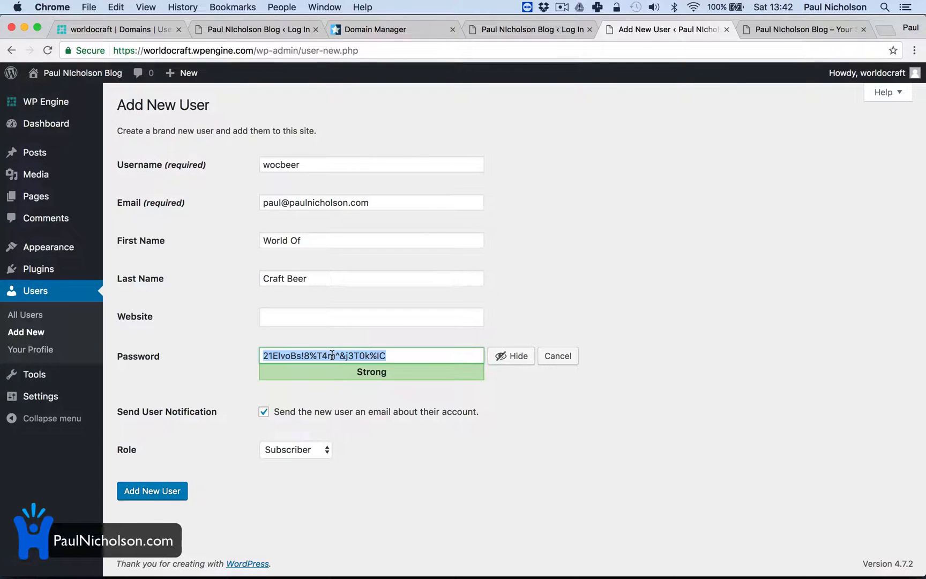
left_click(307, 396)
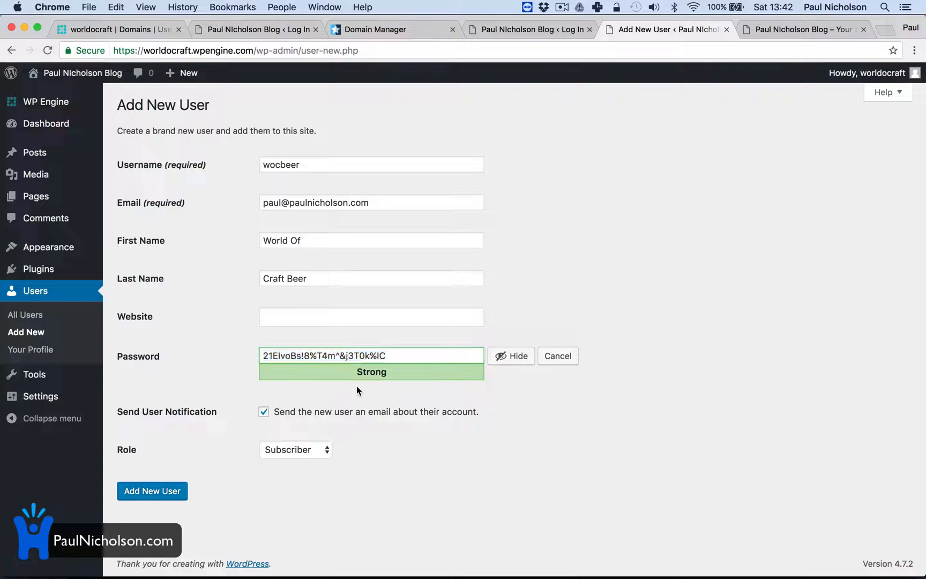
Give the new wocbeer user the Administrator role and add the user
left_click(273, 451)
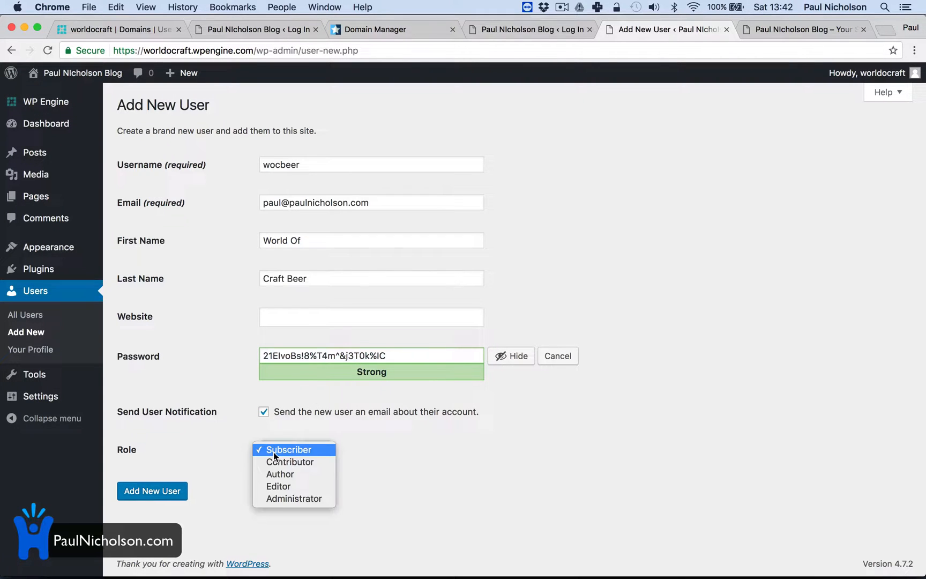
left_click(279, 499)
left_click(155, 493)
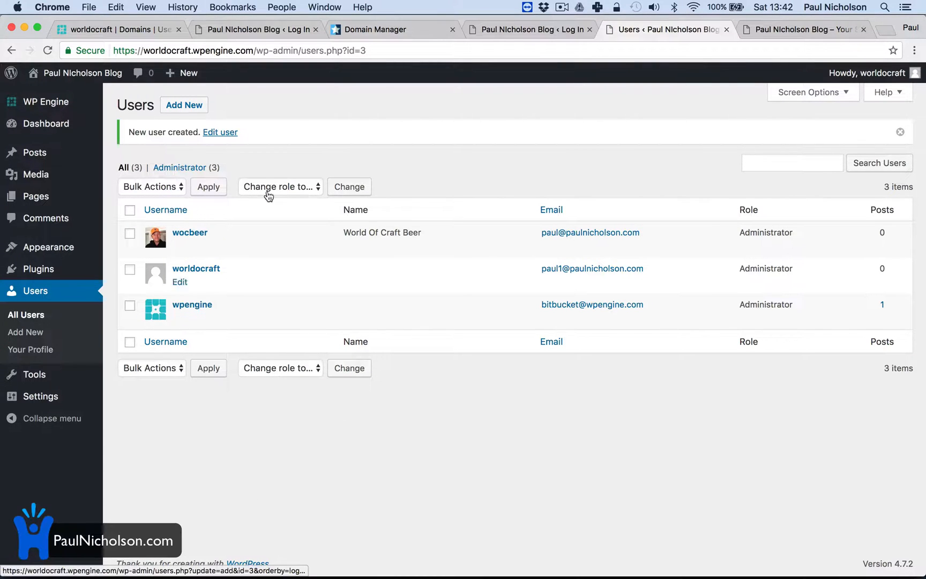
mouse_move(76, 398)
left_click(125, 397)
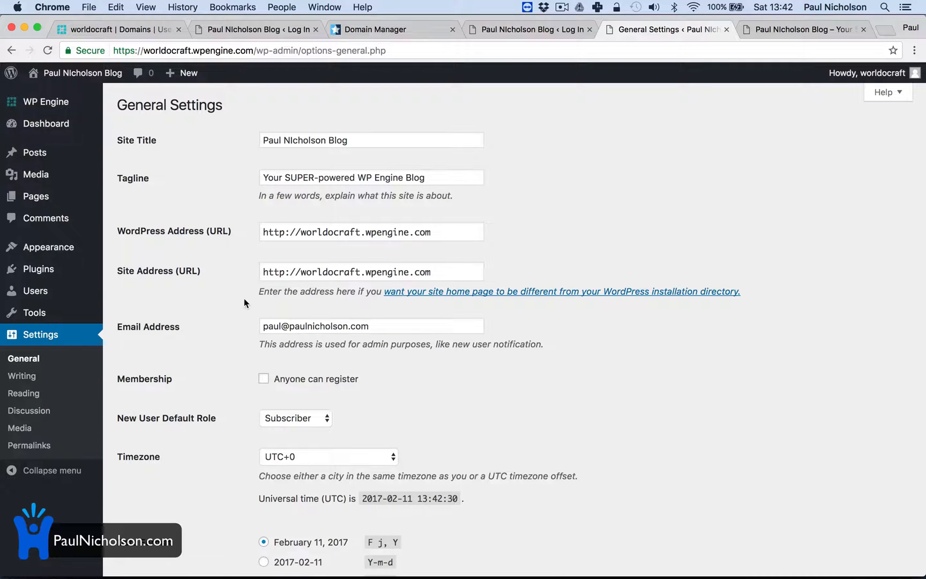
left_click_drag(361, 232, 408, 241)
type("beer")
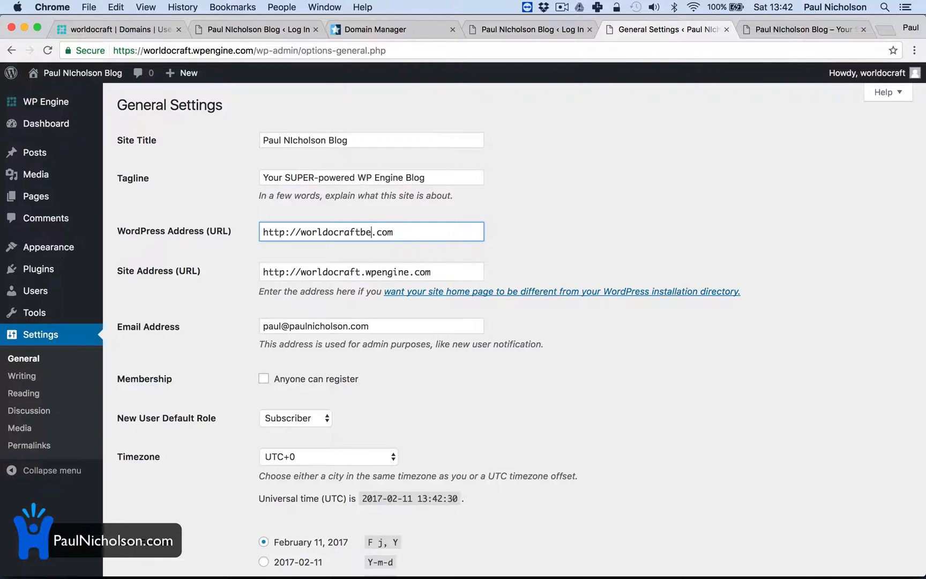
left_click_drag(355, 272, 410, 276)
type("beer")
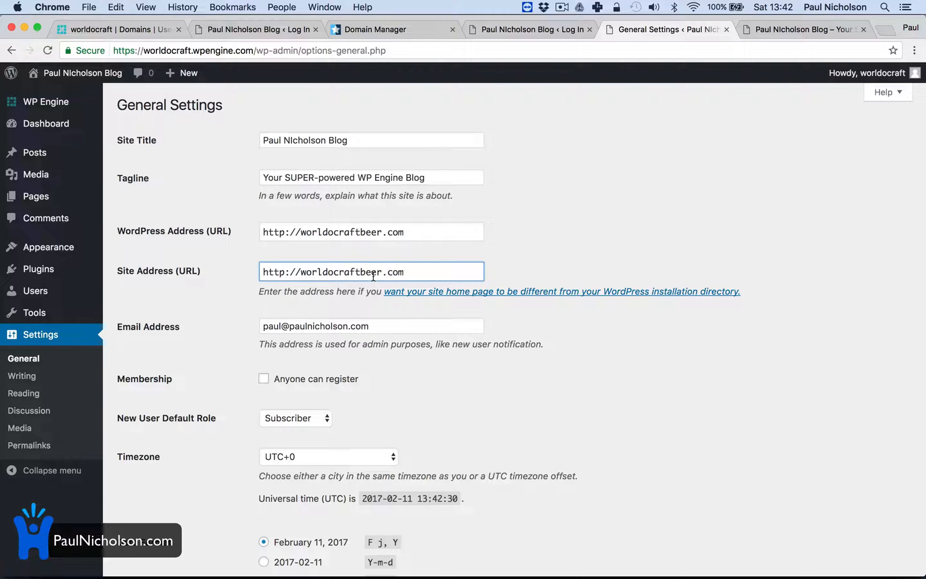
left_click(332, 233)
type("f")
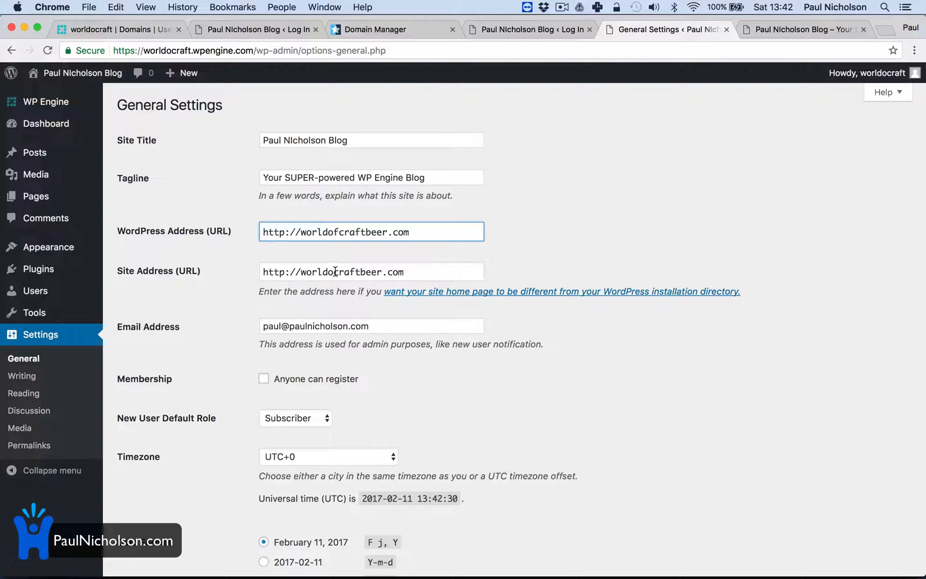
left_click(335, 271)
type("f")
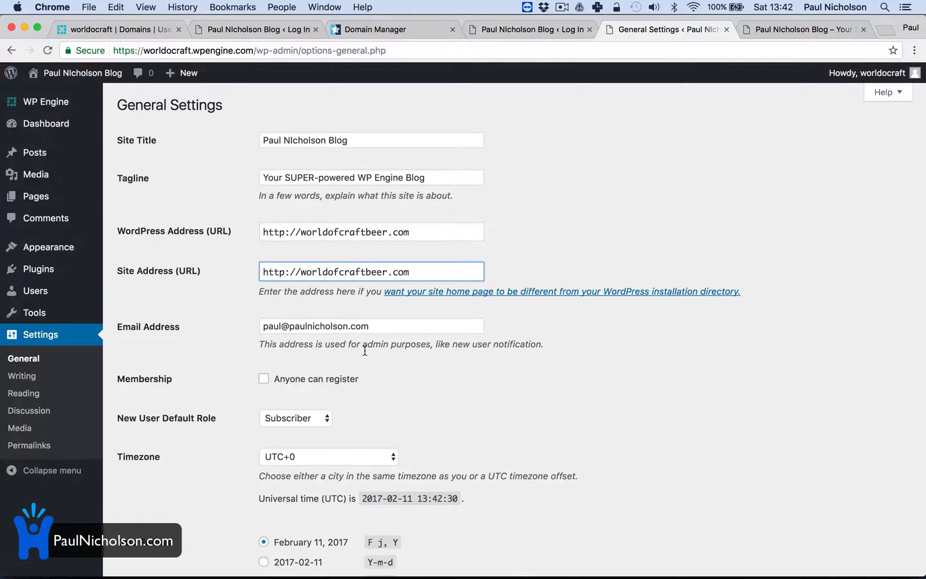
scroll(352, 397, "down", 6)
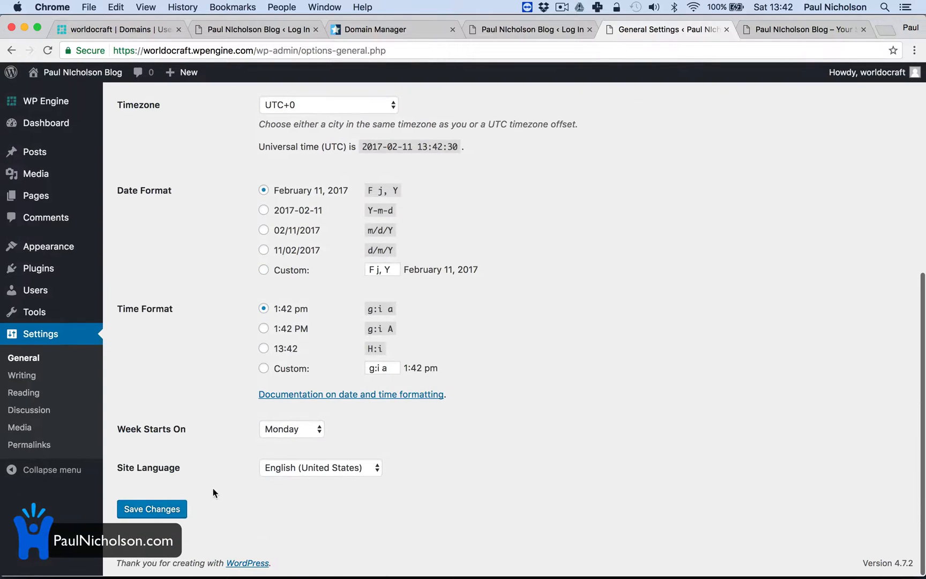
left_click(175, 510)
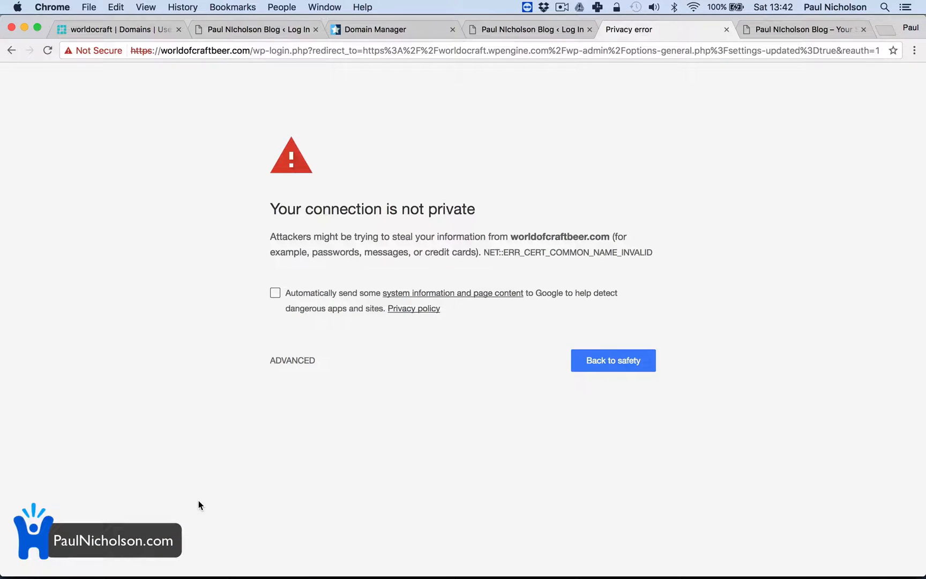
Proceed past the browser's certificate warning to the worldofcraftbeer.com login page
left_click(303, 361)
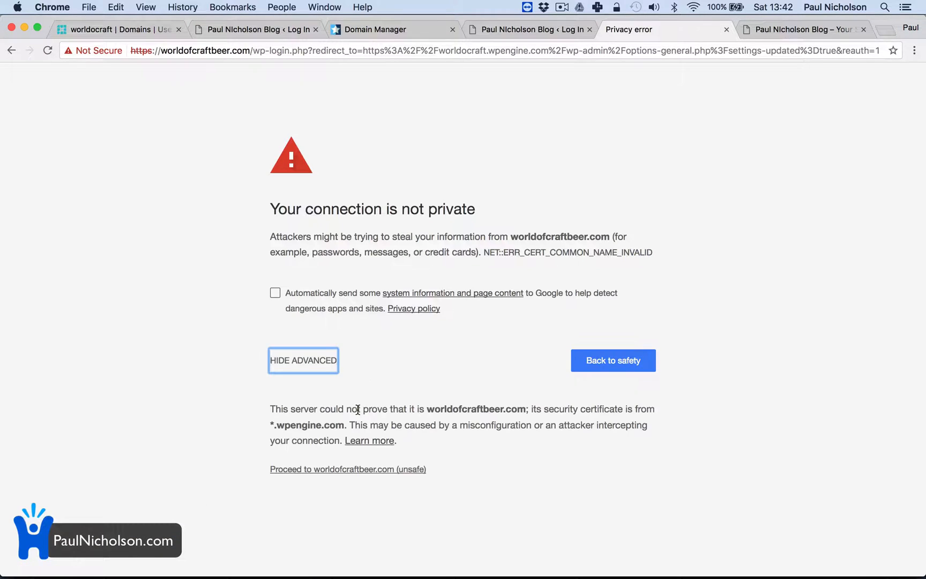
left_click(332, 469)
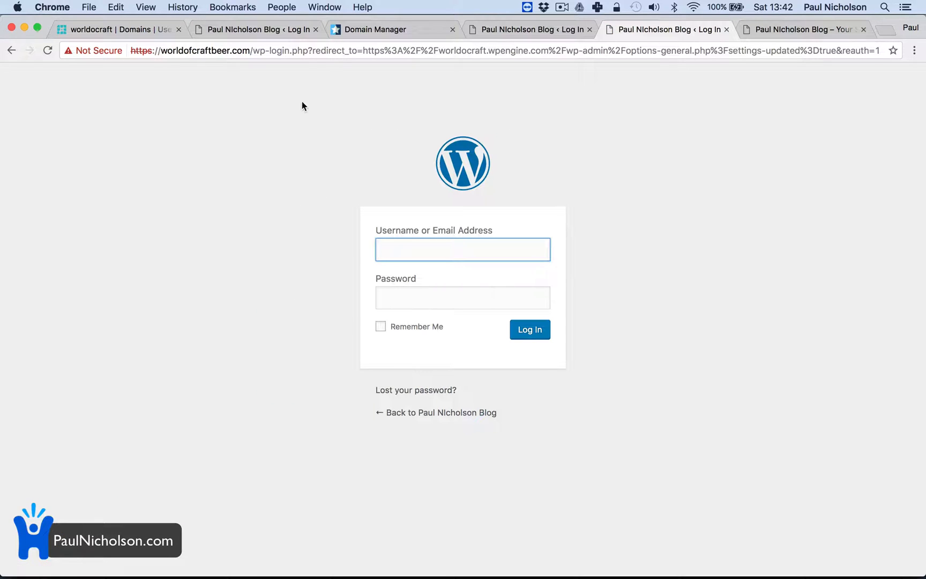
left_click(293, 51)
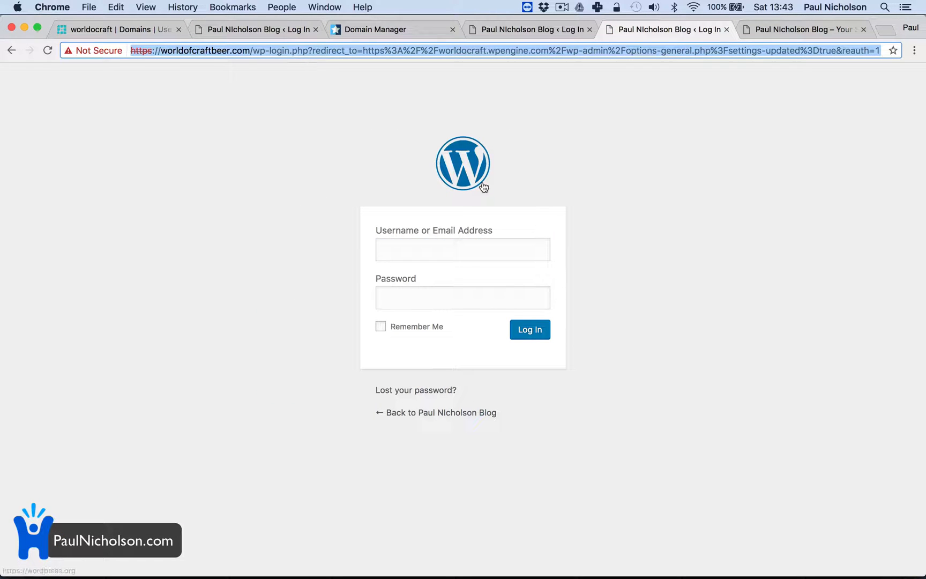
left_click(381, 214)
Log in to the worldofcraftbeer.com WordPress admin with the worldocraft account's email address and password
left_click(382, 247)
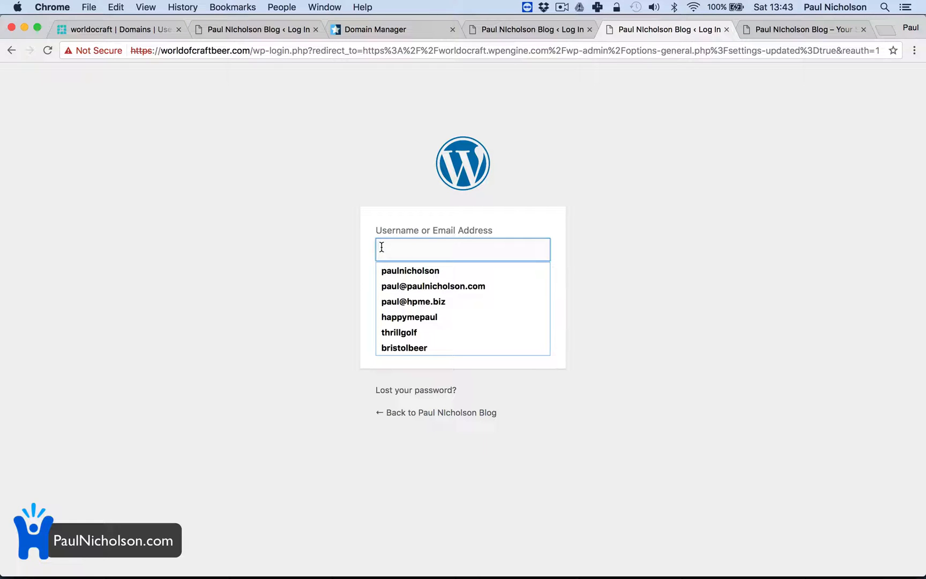
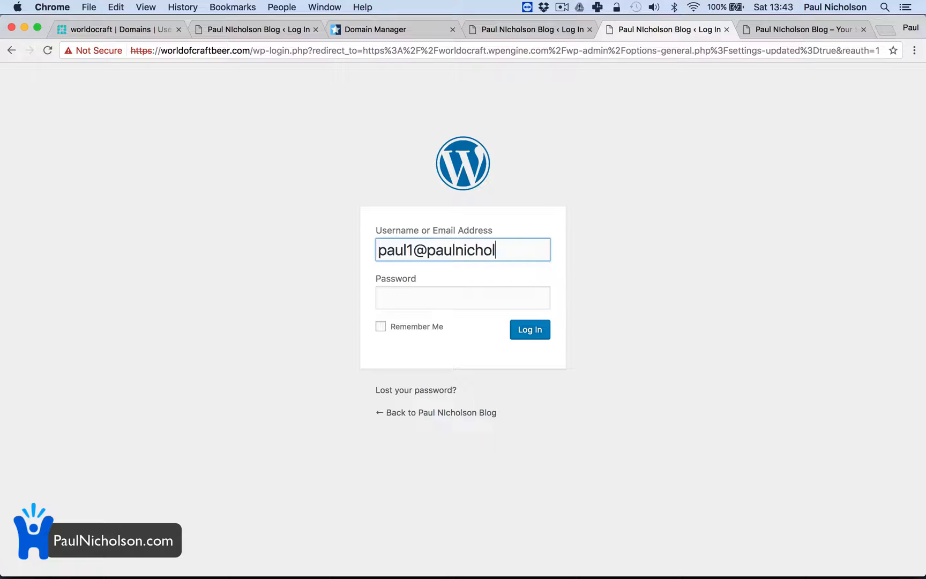
key("Tab")
key("super+v")
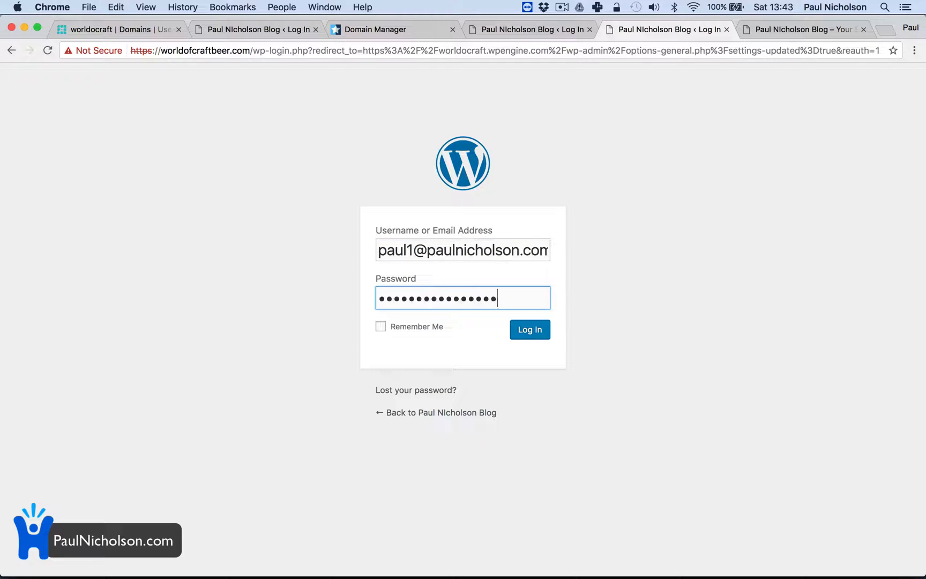
left_click(534, 337)
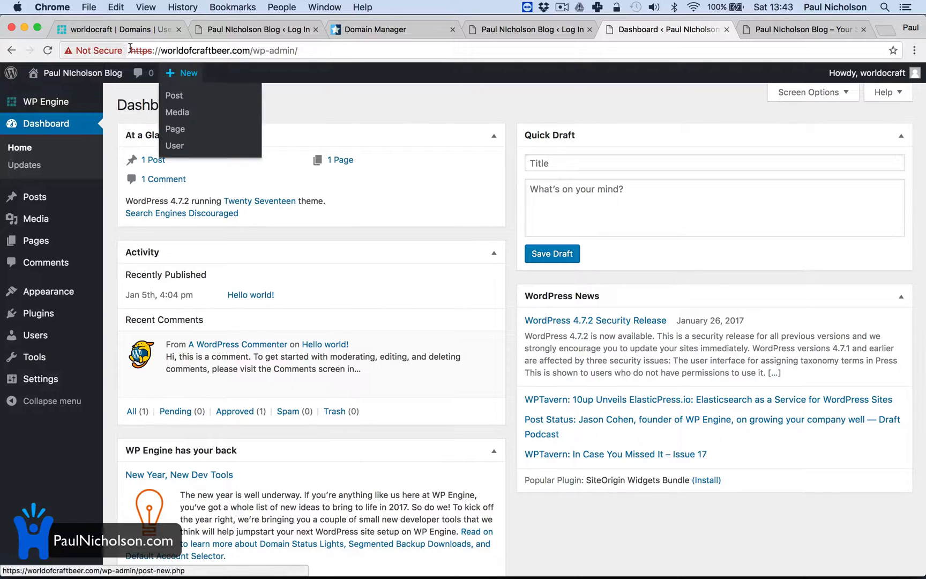
Open the WP Engine general settings, purge all caches and confirm the purge
scroll(178, 171, "up", 1)
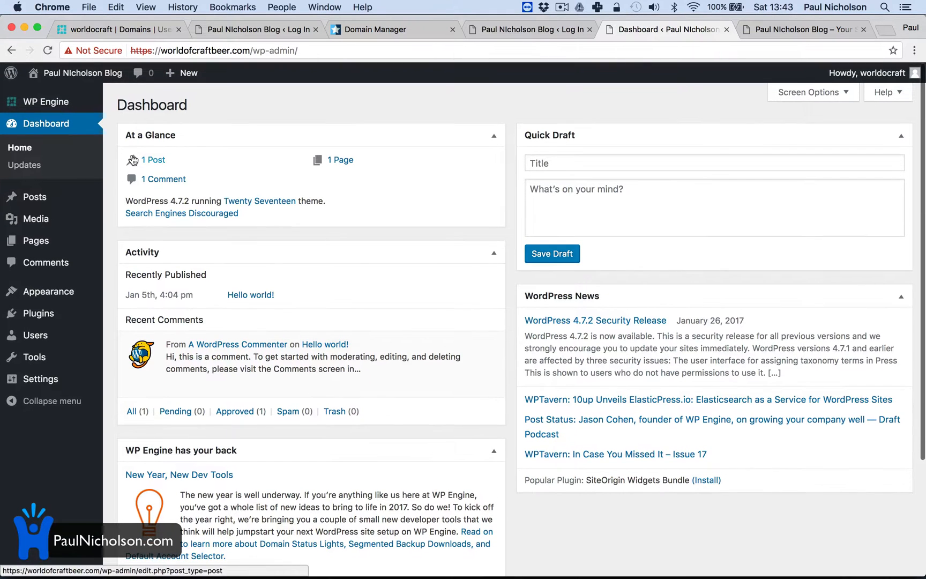
left_click(43, 102)
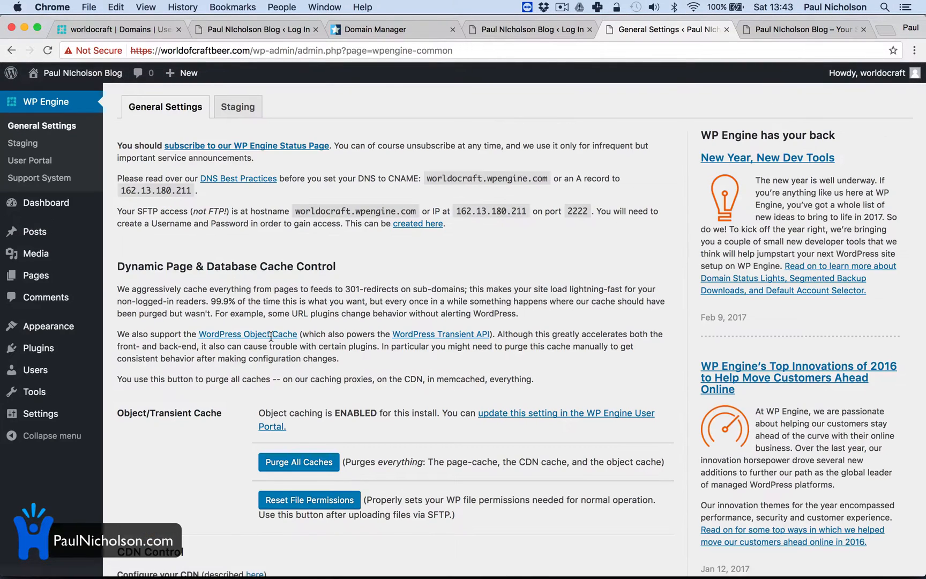
left_click(313, 467)
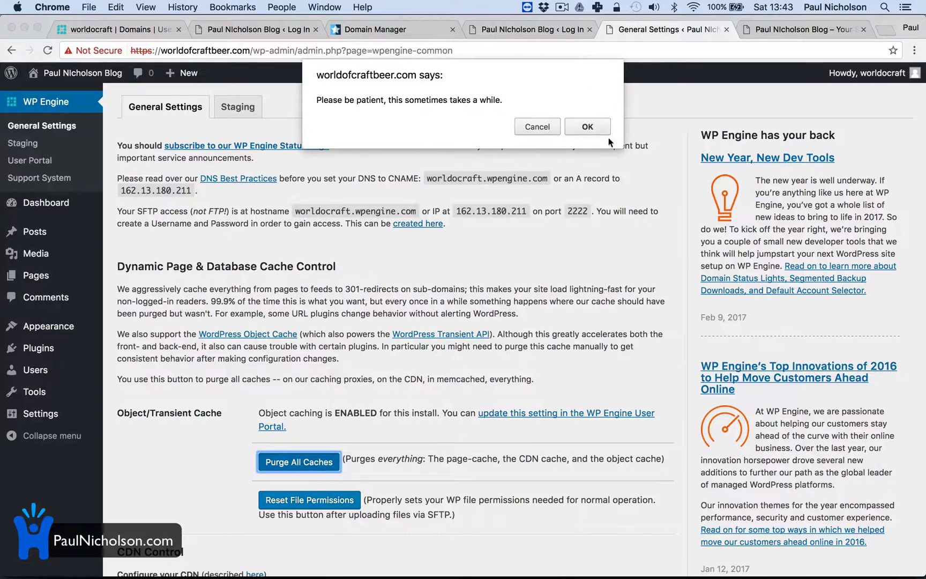
left_click(588, 127)
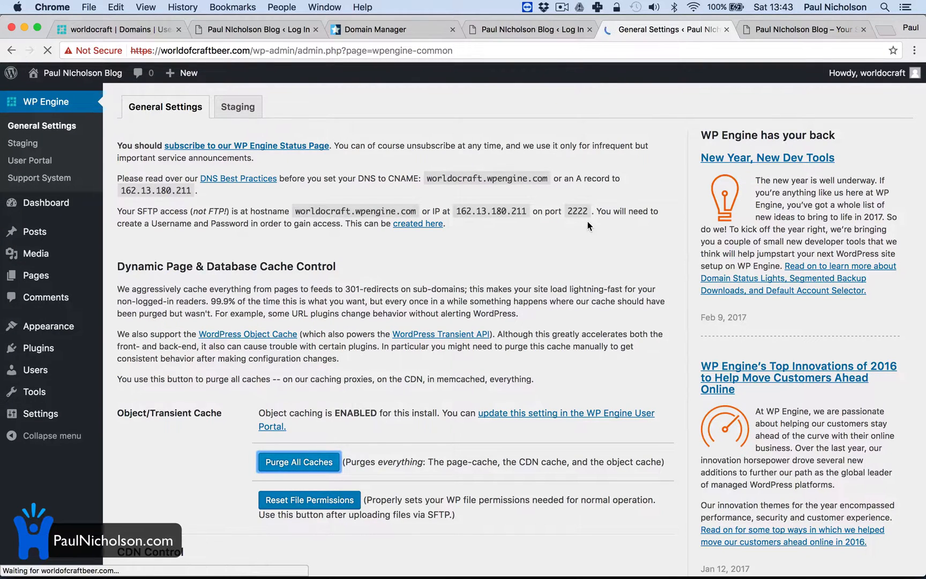
Visit the site at worldofcraftbeer.com and look over its home page
mouse_move(83, 73)
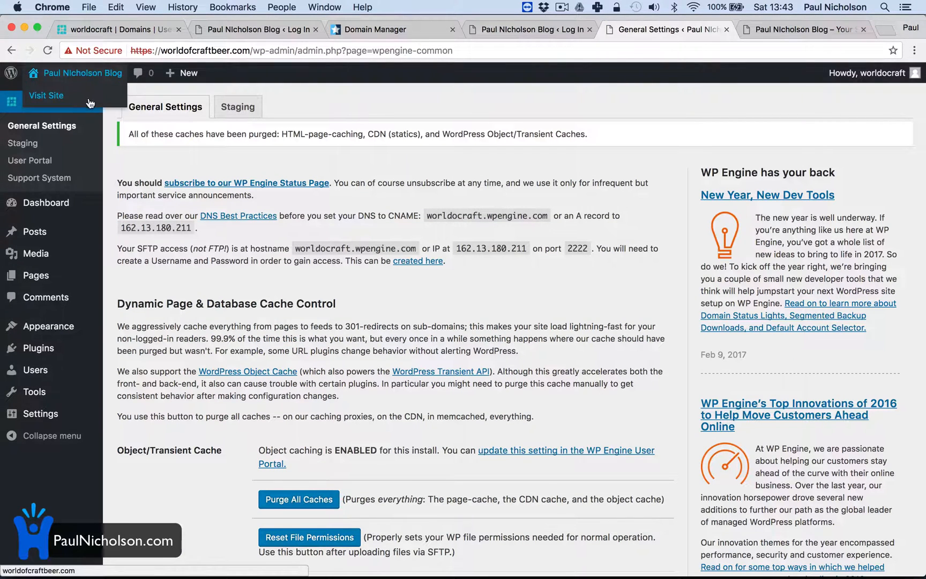
left_click(88, 100)
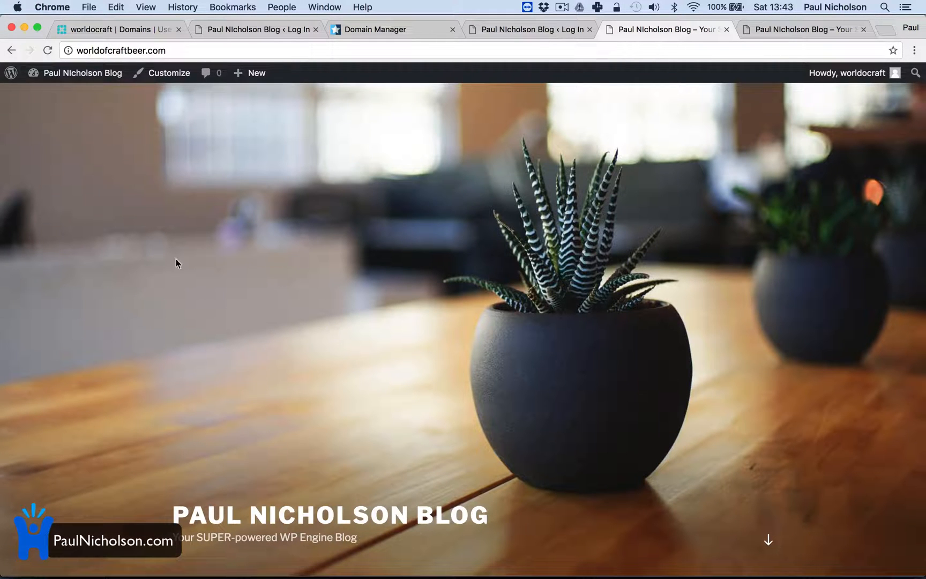
scroll(275, 275, "down", 10)
scroll(275, 275, "up", 10)
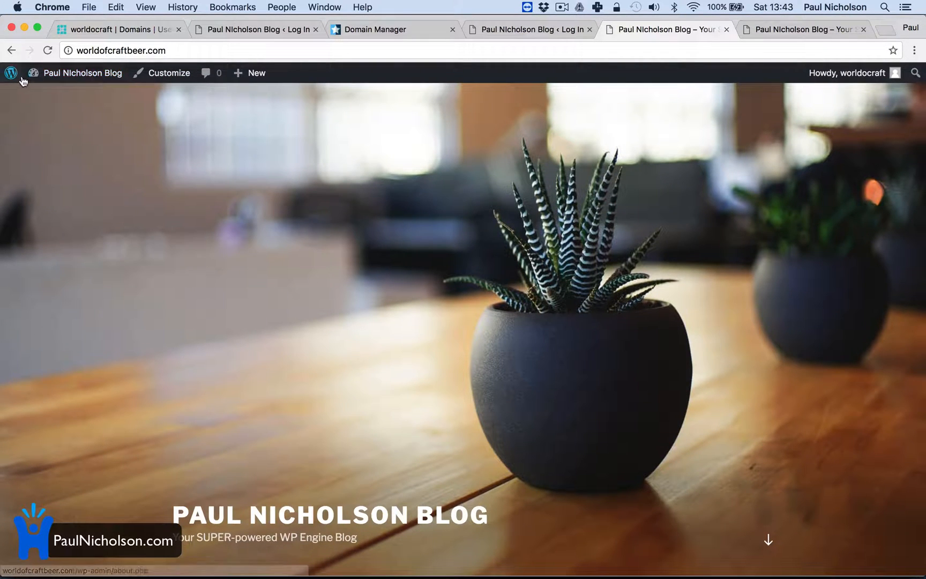
Go from the live site back to the WordPress dashboard
mouse_move(50, 87)
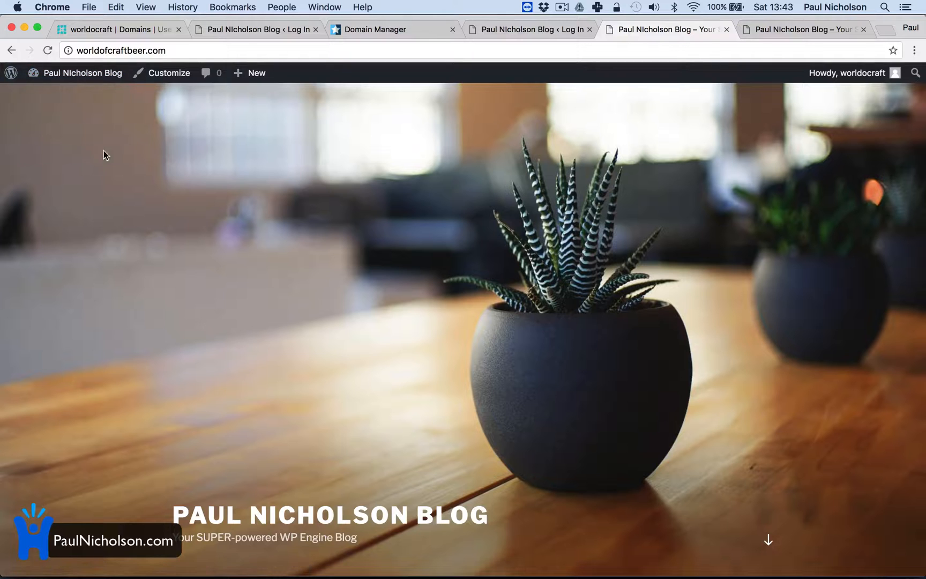
mouse_move(93, 78)
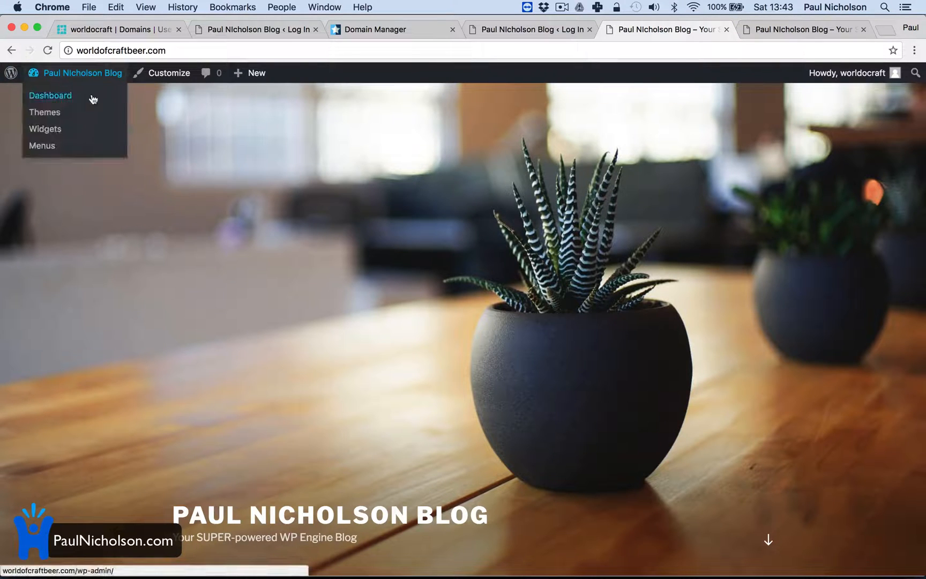
left_click(70, 98)
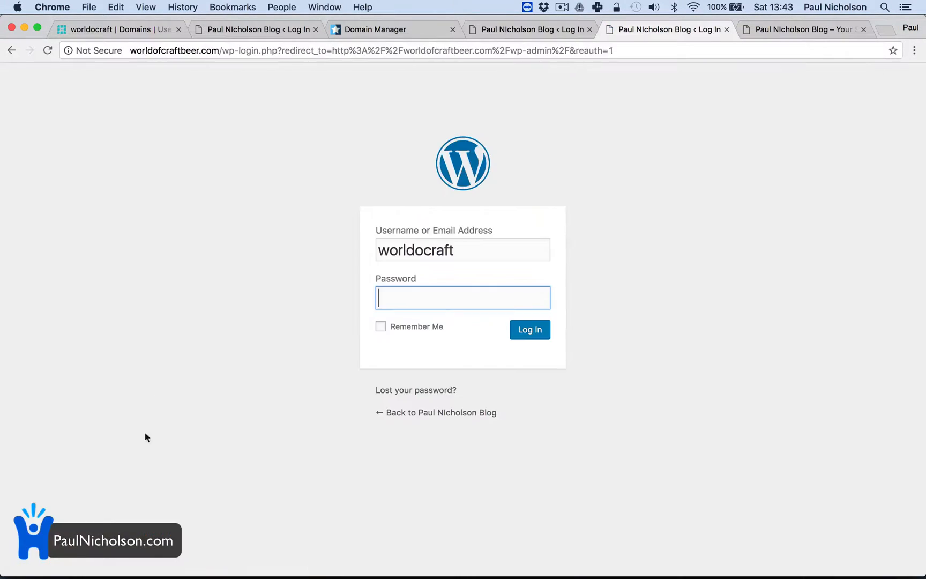
Try to log in by replacing the prefilled username with the account's email address and pasting the account password
left_click(450, 249)
key("super+a")
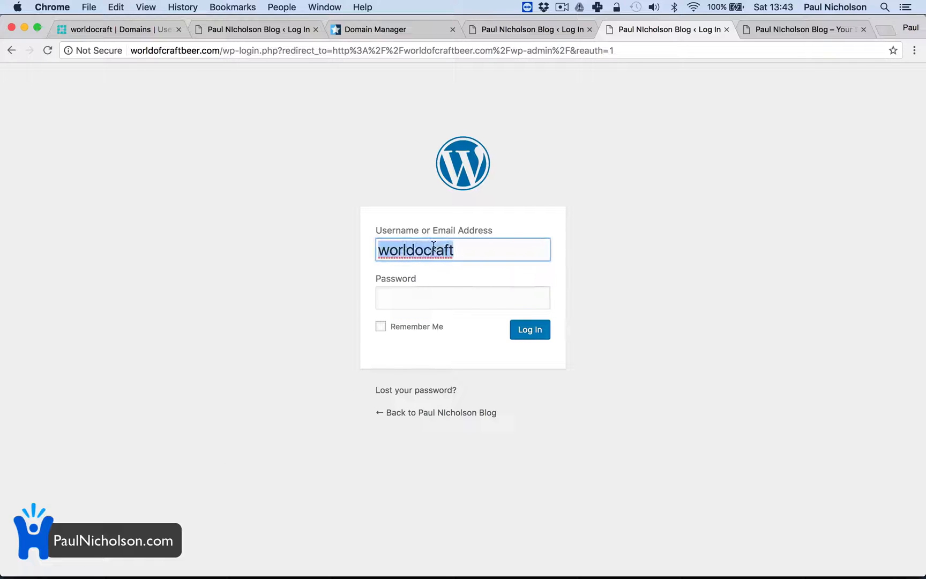
type("PAUL")
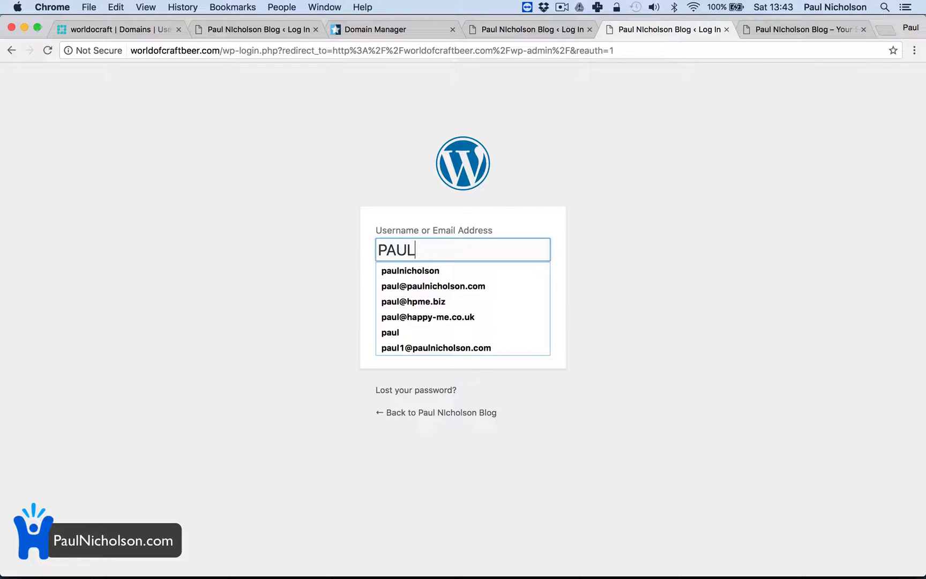
type("1")
key("Down")
key("Tab")
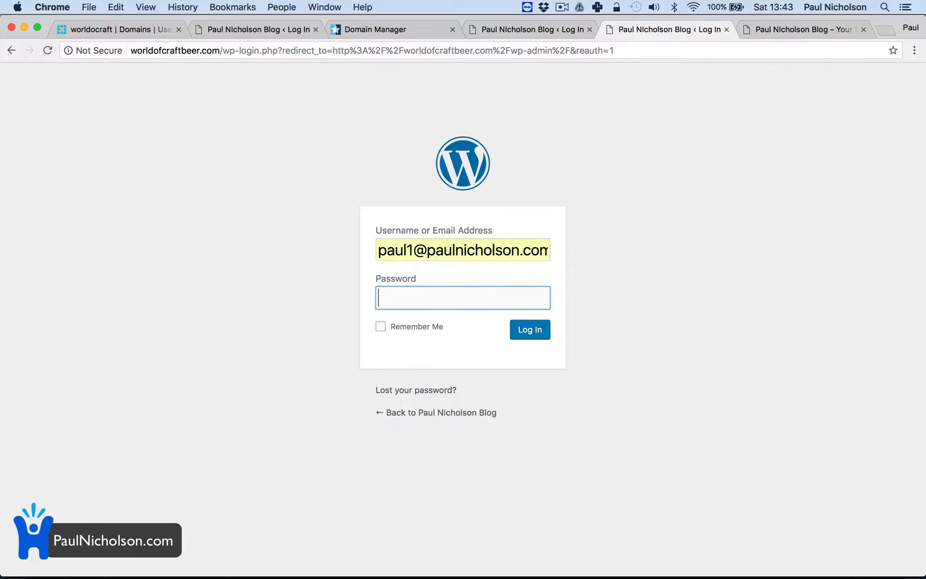
key("super+v")
left_click(531, 336)
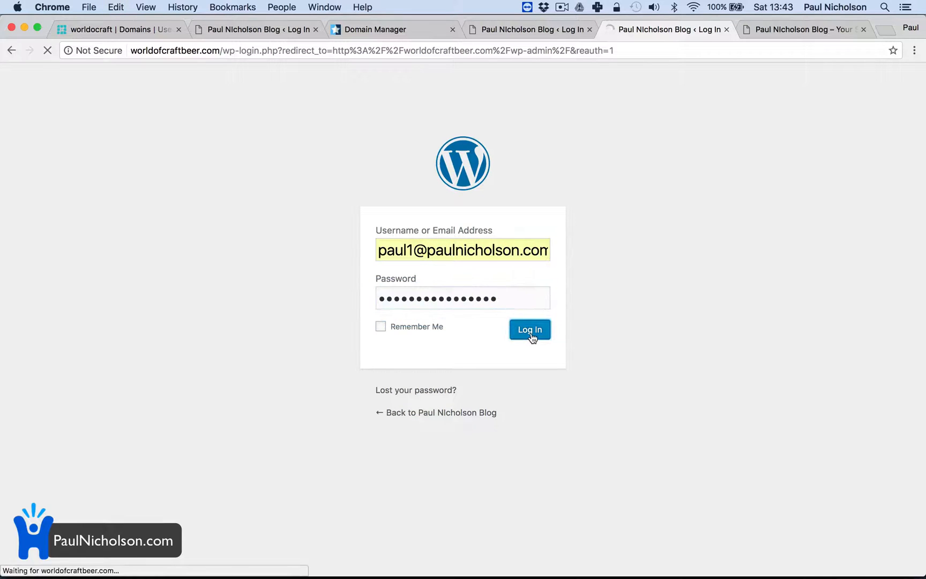
Log in to the WordPress dashboard again with the account's email address and the account password
left_click(497, 311)
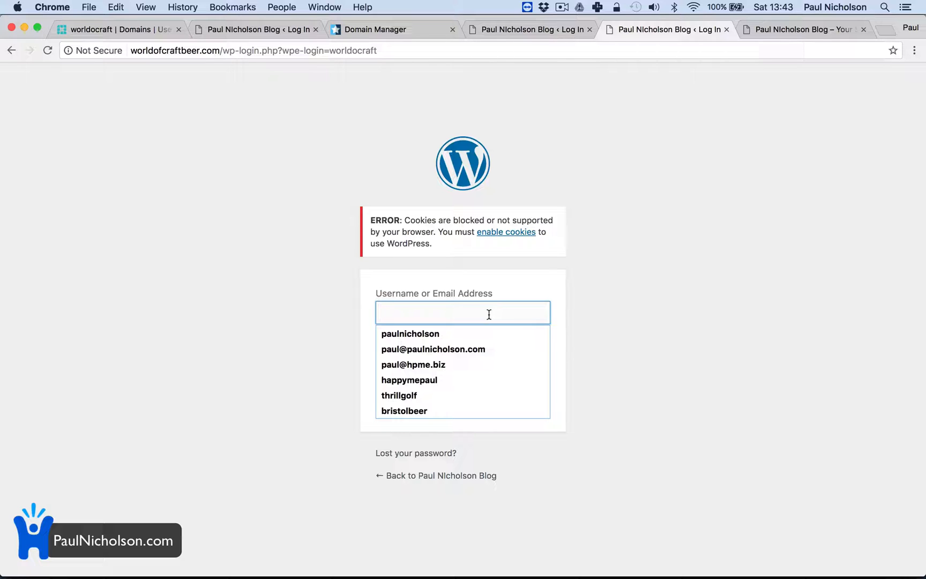
type("PAUL@")
key("BackSpace")
key("BackSpace")
key("BackSpace")
key("BackSpace")
key("BackSpace")
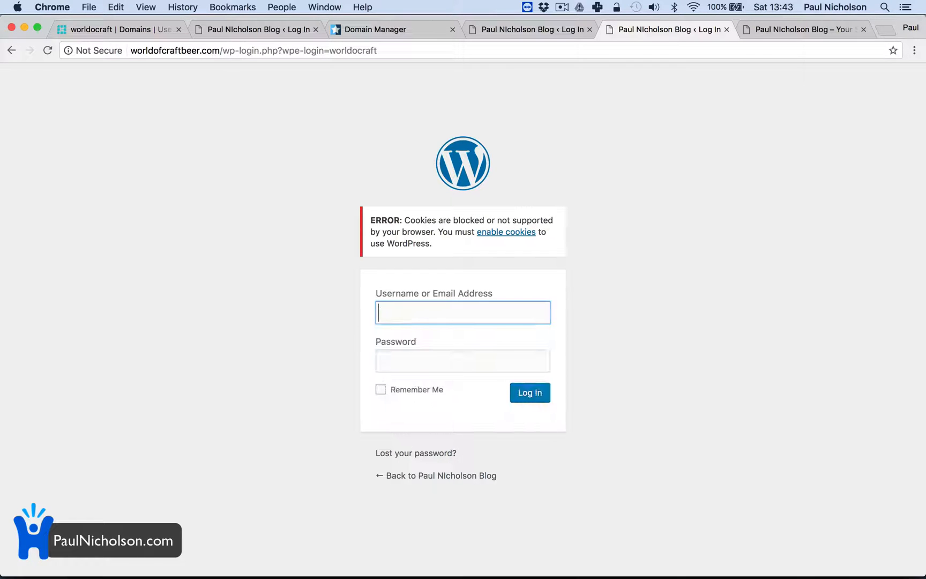
type("paul1")
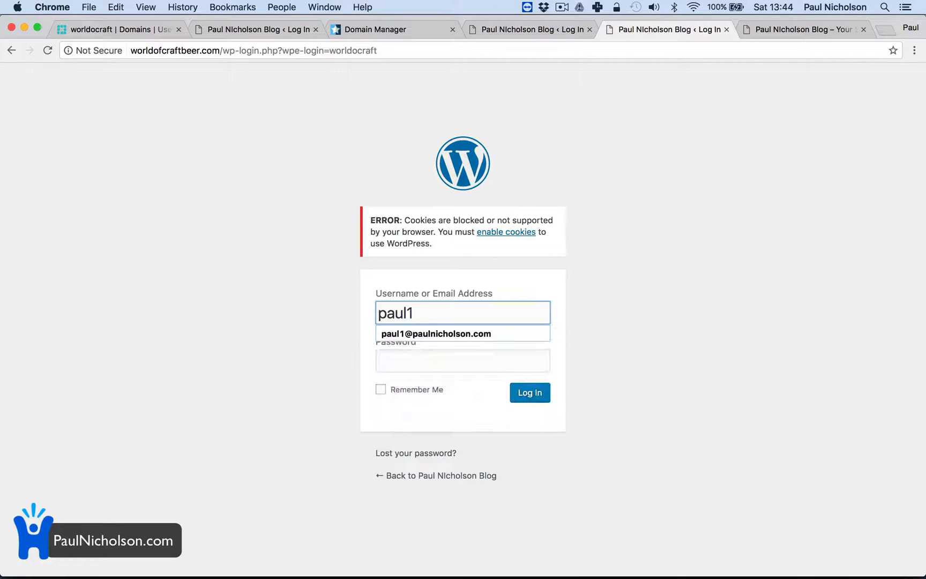
key("Down")
key("Tab")
key("super+v")
left_click(554, 401)
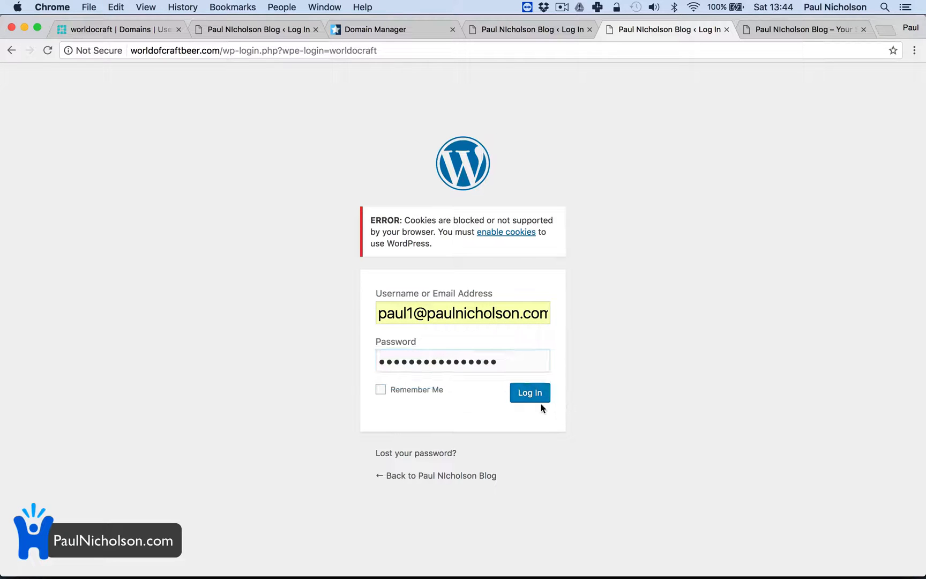
left_click(532, 392)
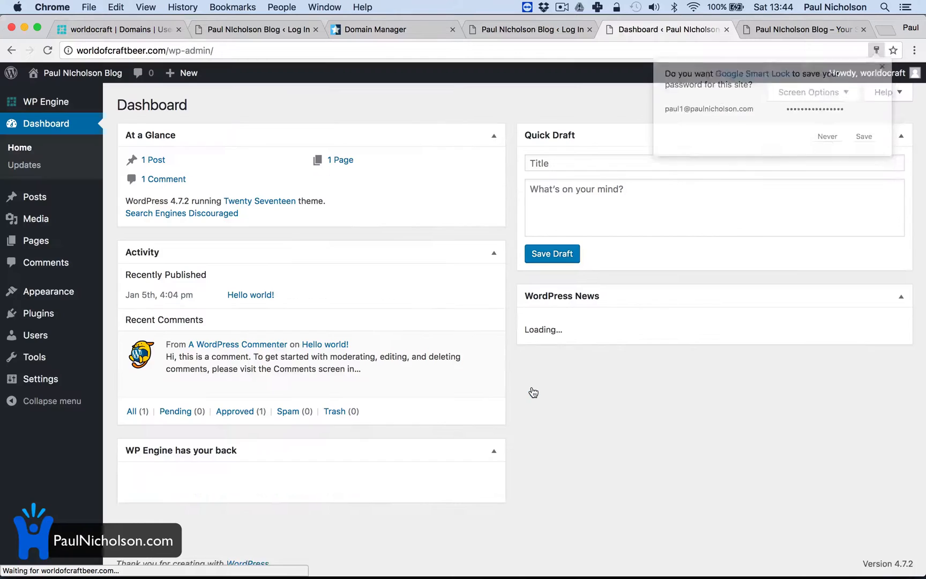
Open the general settings of the WordPress site and set the site title to WorldOfCraftBeer.com
left_click(136, 382)
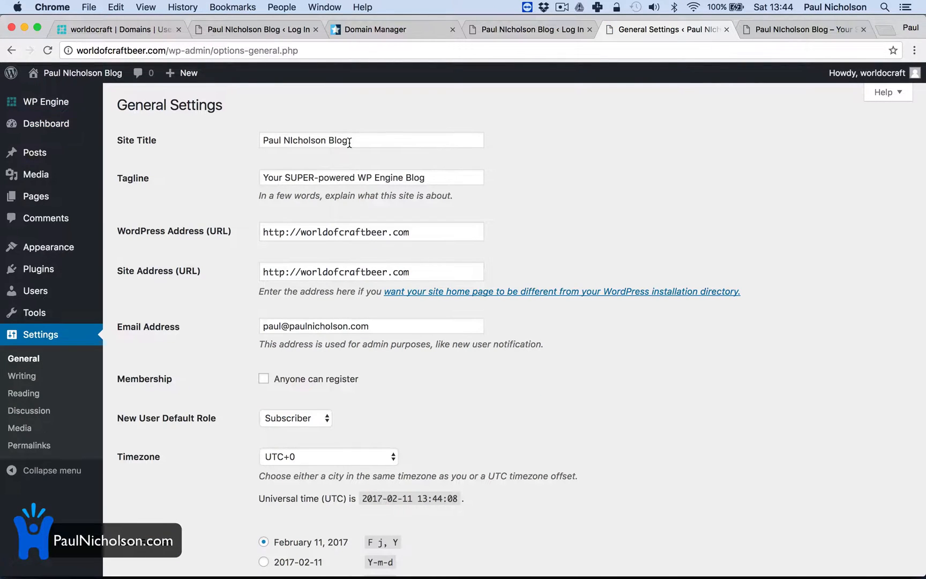
triple_click(349, 142)
type("Worl")
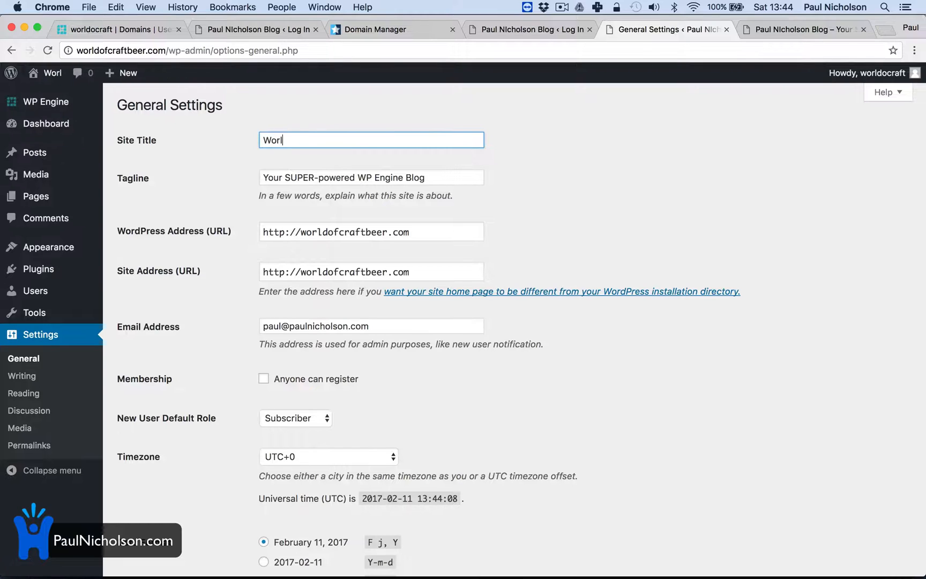
type("dOf")
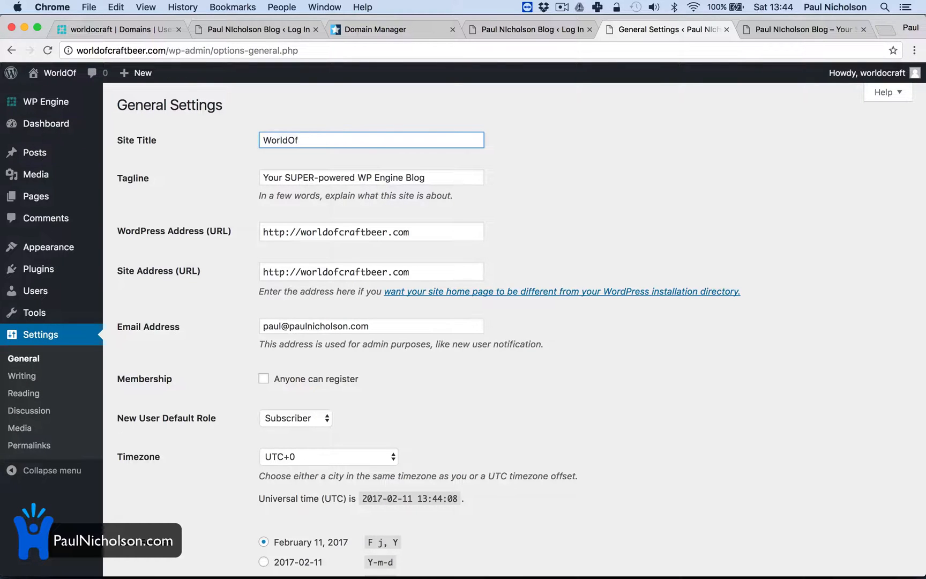
type("CraftBee")
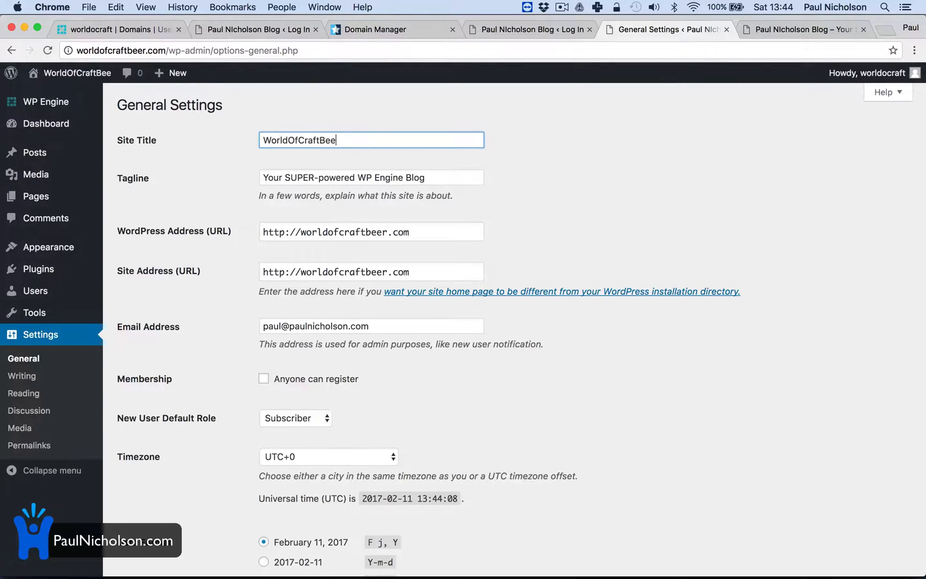
type("r.com")
Set the tagline to "Celebrating Great Craft Beer" and save the general settings
key("Tab")
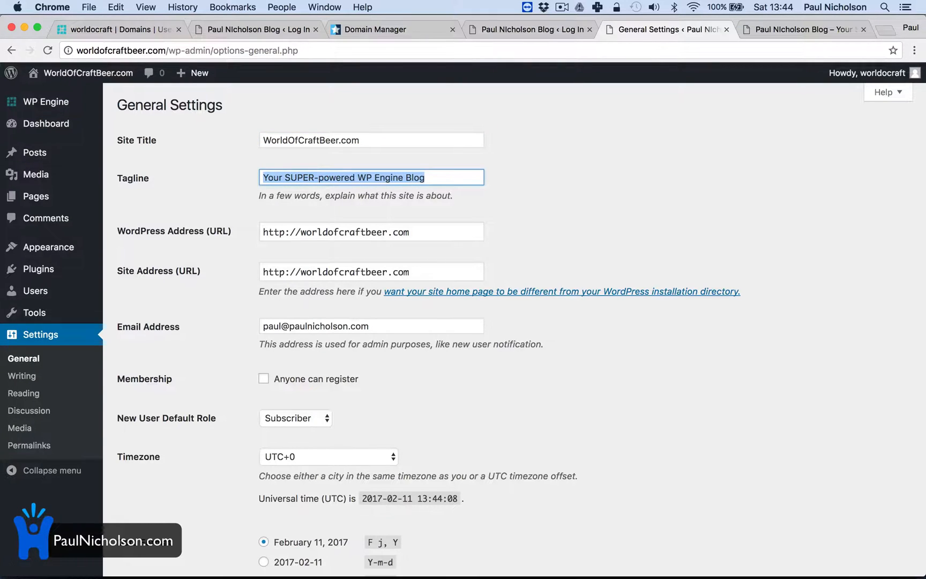
type("Celebratin")
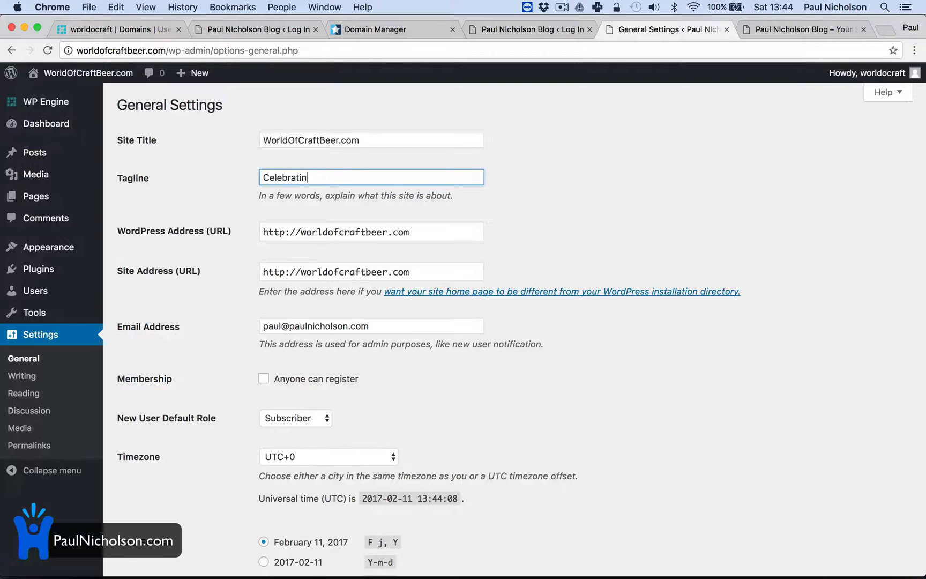
type("g Great Vr")
key("BackSpace")
key("BackSpace")
key("BackSpace")
type("C")
key("BackSpace")
type("Craft Bee")
scroll(277, 305, "down", 7)
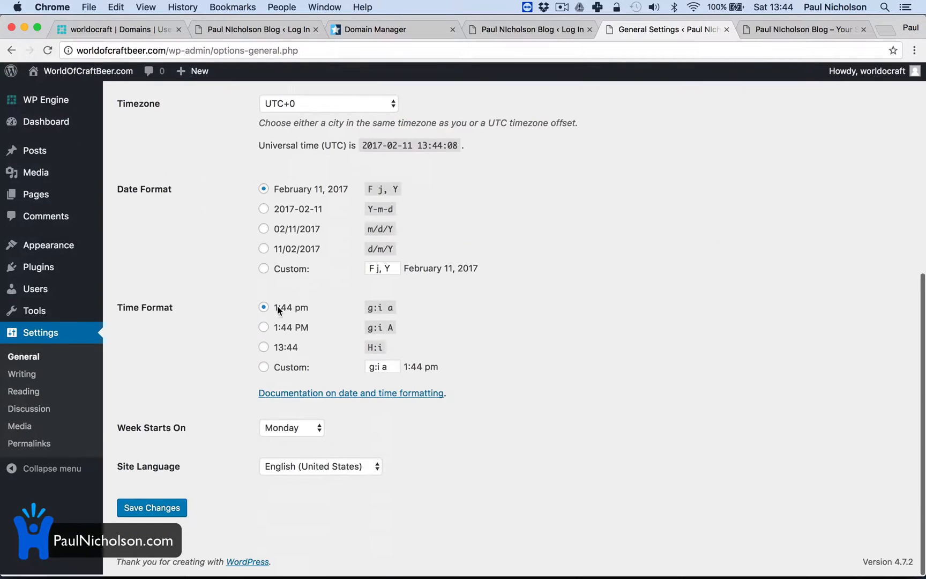
left_click(152, 509)
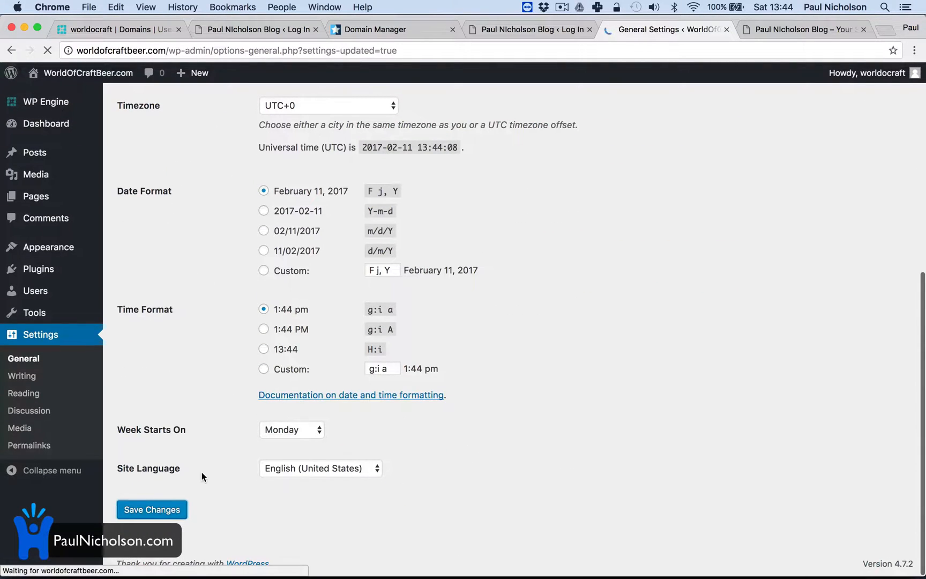
View the site's home page with its new title and tagline, and return to the worldocraft install in the WP Engine portal
mouse_move(81, 73)
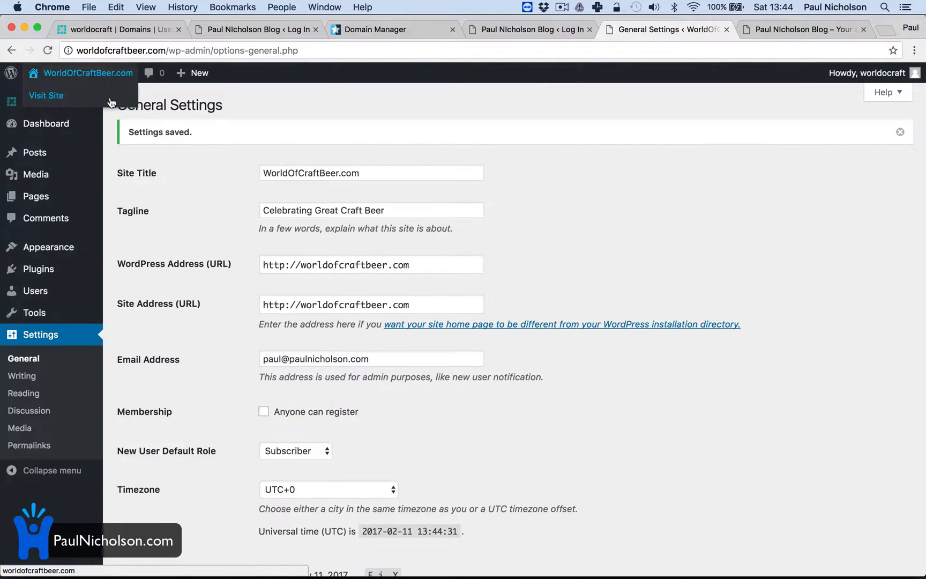
left_click(43, 94)
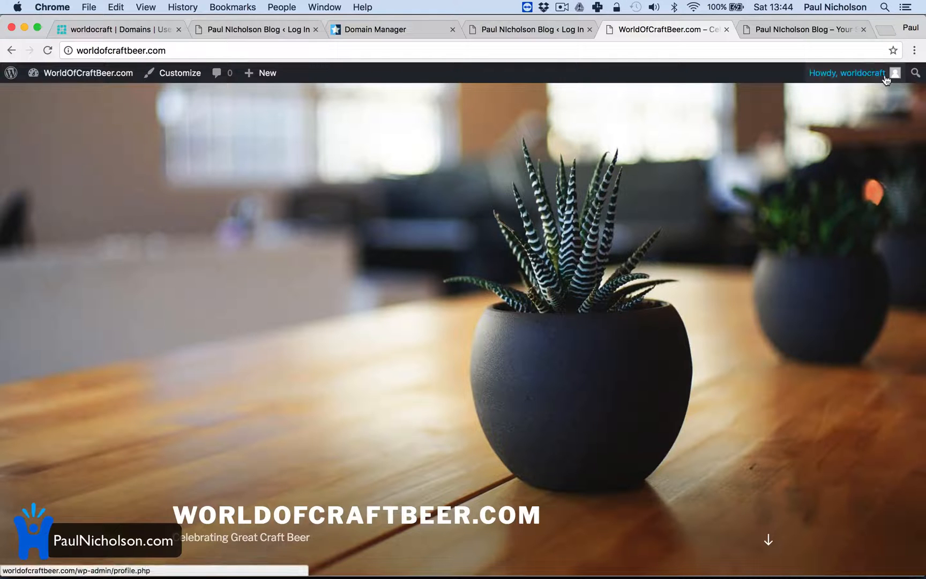
left_click(125, 28)
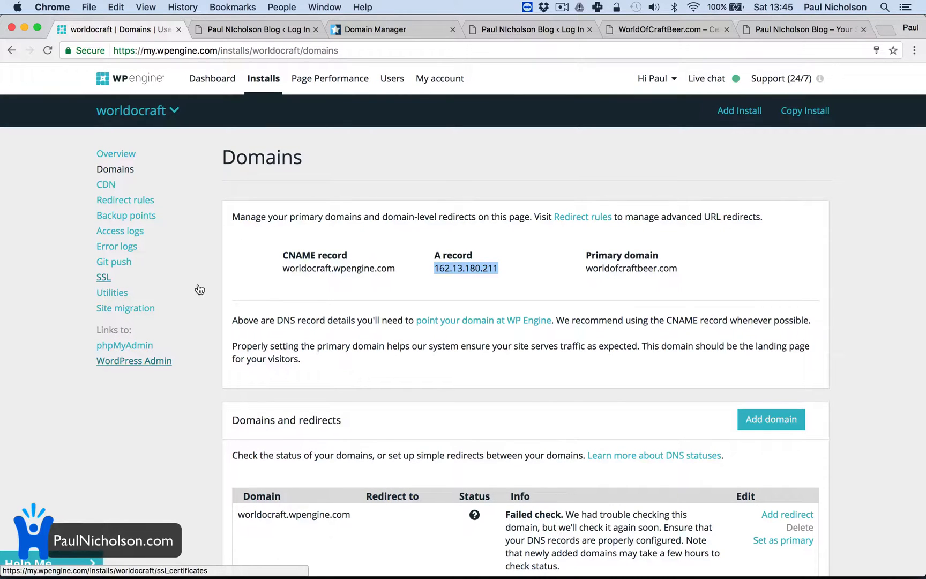
Look over the worldocraft install's CDN page and the options for adding SSL certificates
left_click(110, 185)
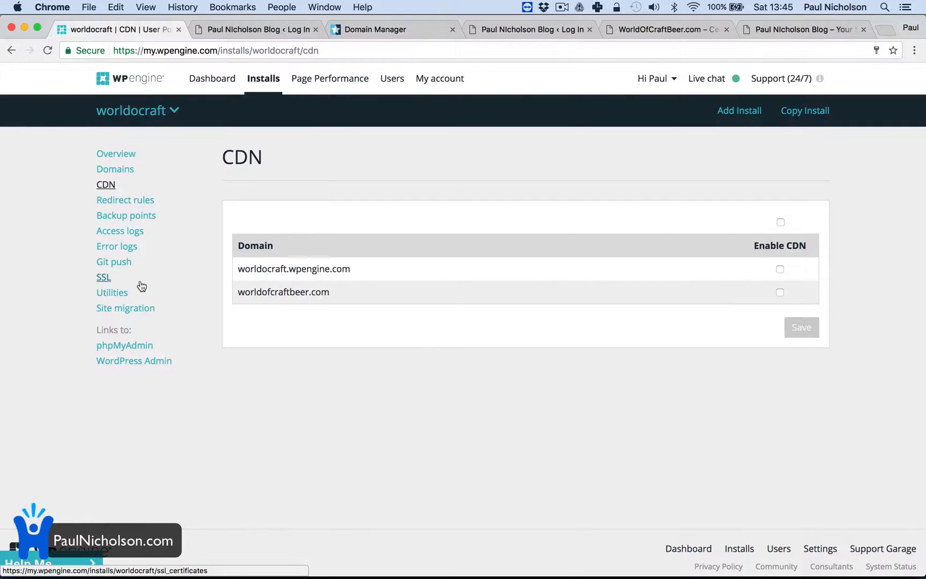
left_click(104, 277)
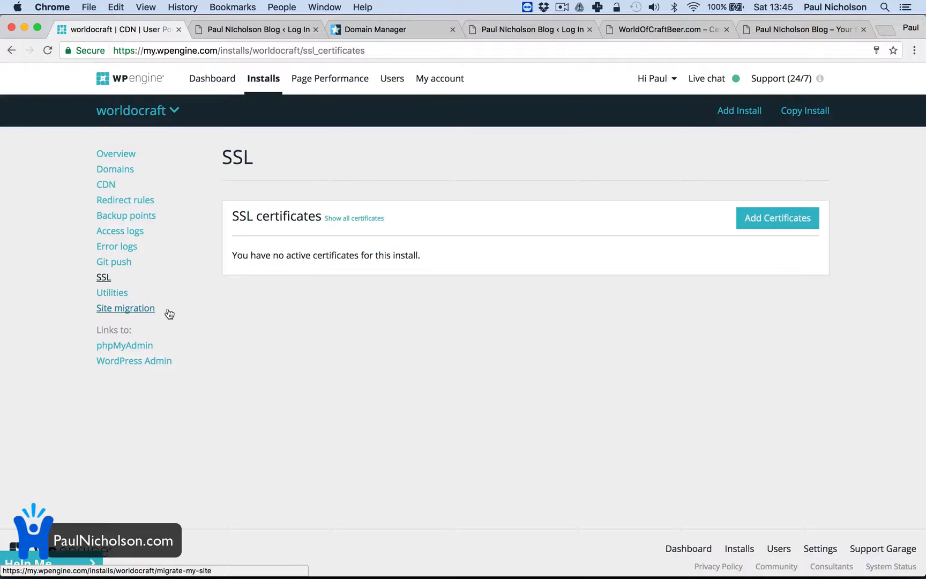
left_click(764, 219)
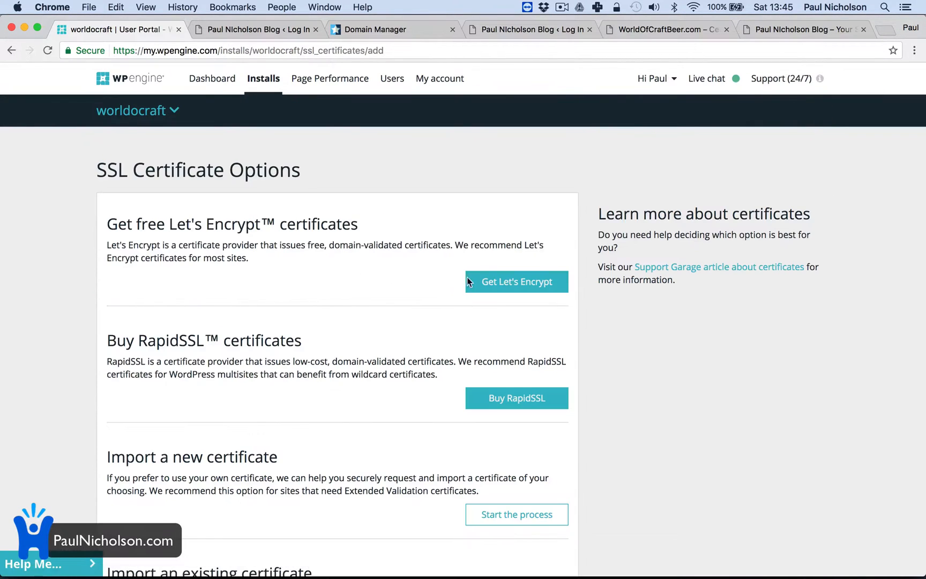
left_click(11, 51)
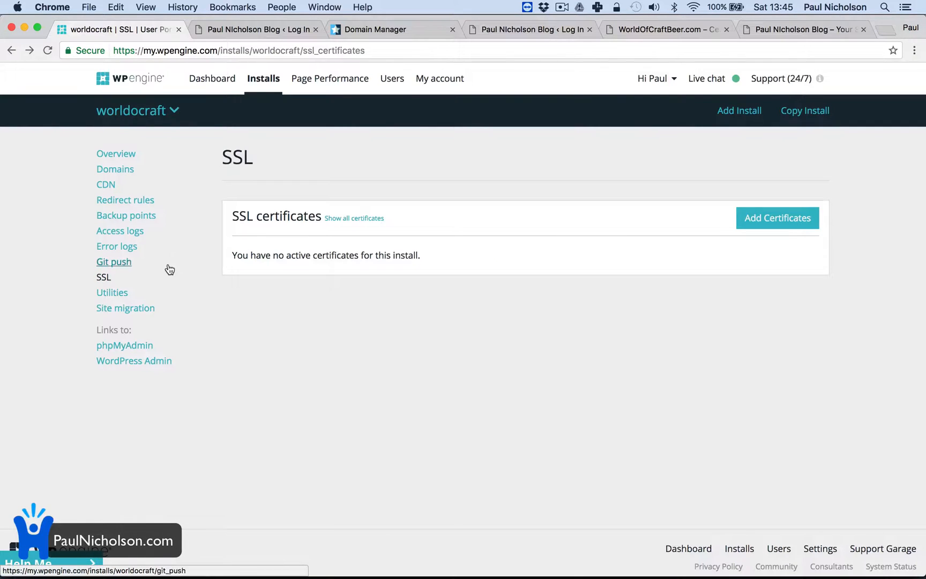
Create a production backup point of the worldocraft install with the description "Backup Before Big Plugins"
left_click(158, 216)
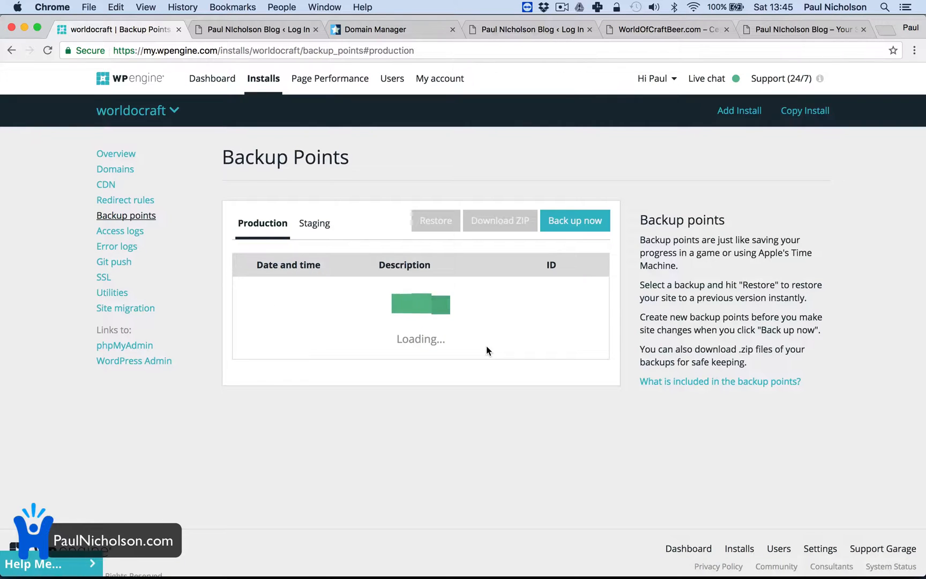
left_click(593, 218)
type("B")
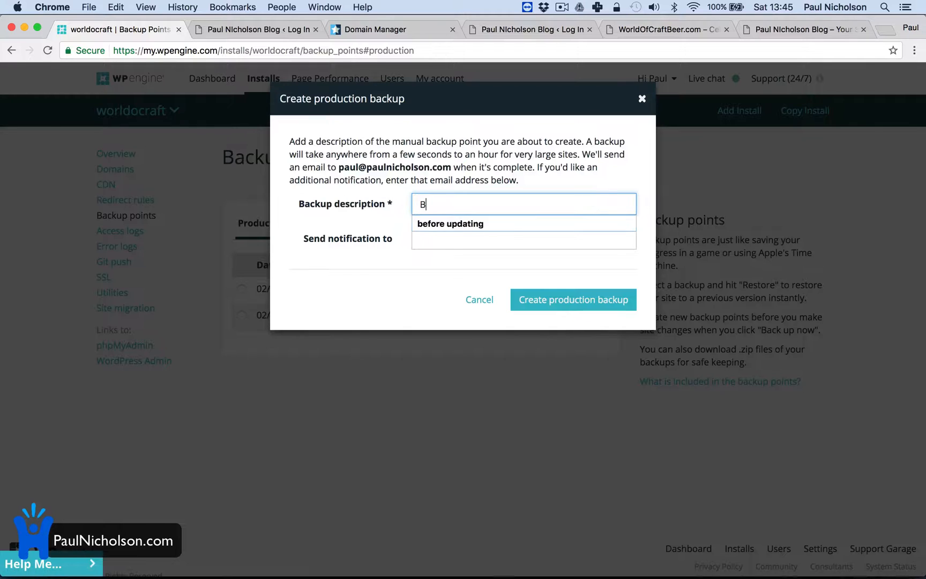
type("ackup Before ")
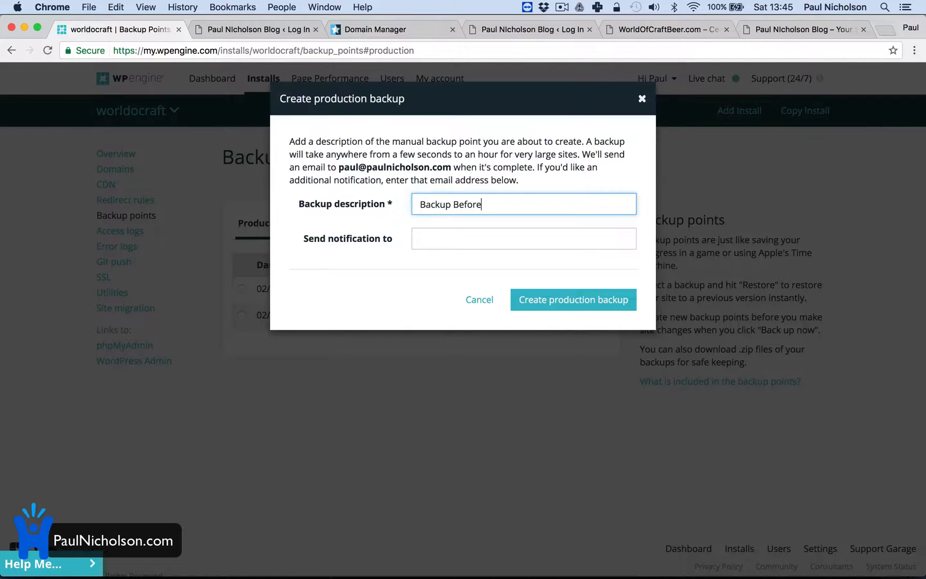
type("Big Plugins")
key("Tab")
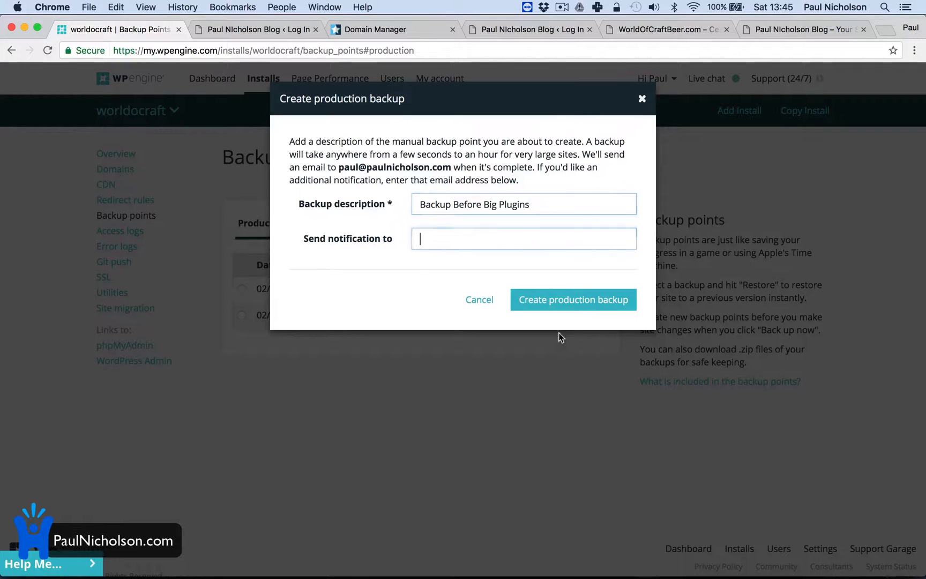
left_click(577, 301)
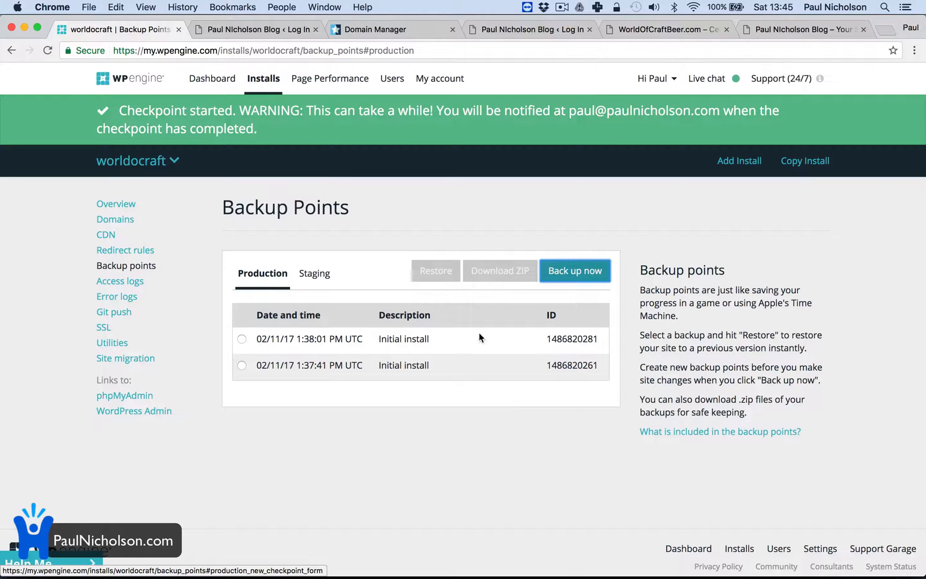
Examine the restore options for the 02/11/17 1:38:01 PM production backup and close them without restoring
left_click(279, 338)
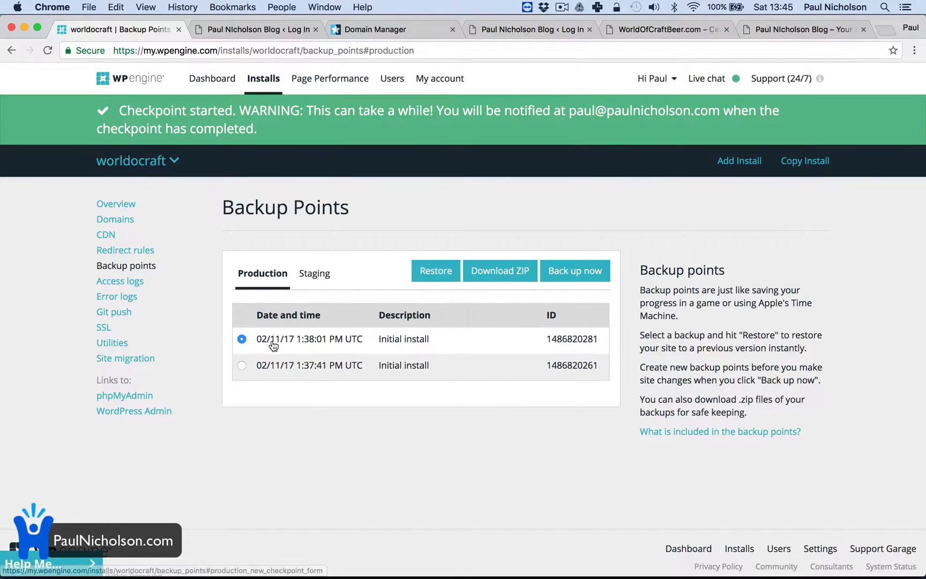
left_click(436, 271)
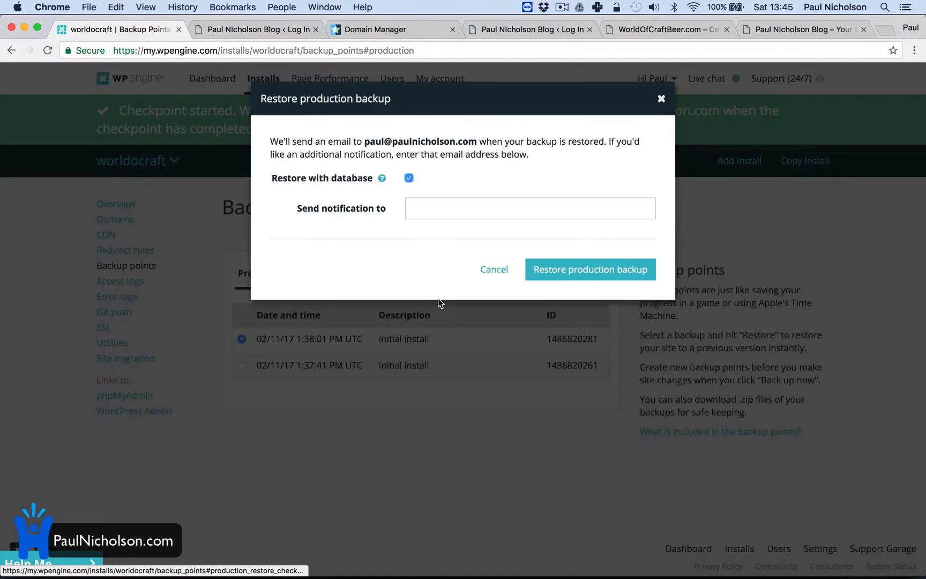
left_click(492, 270)
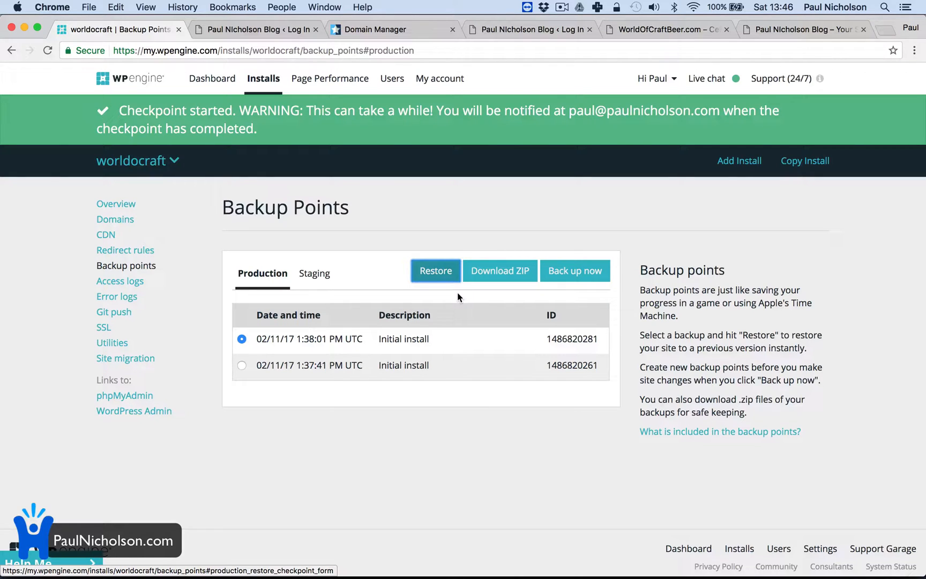
Load worldofcraftbeer.com in the current browser tab to check its home page
left_click(424, 49)
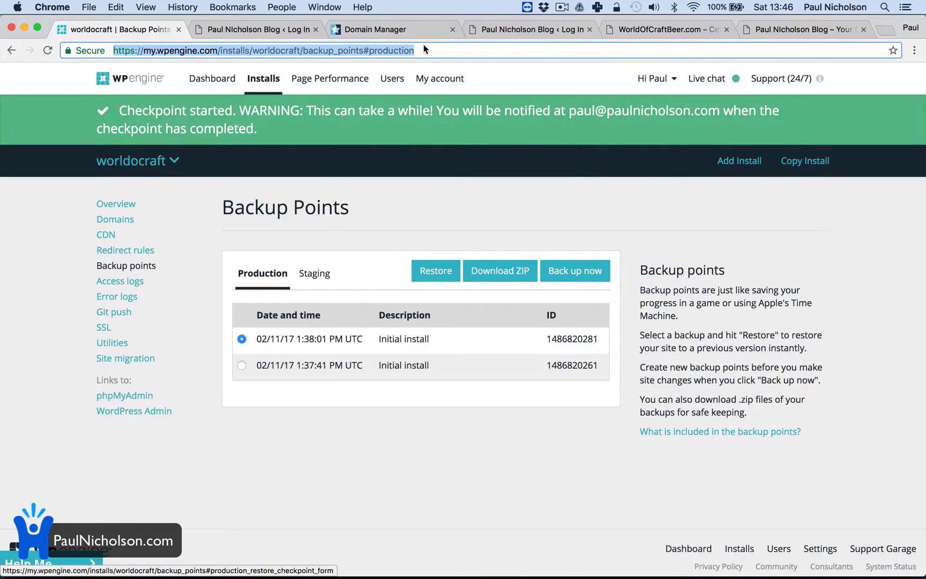
type("wo")
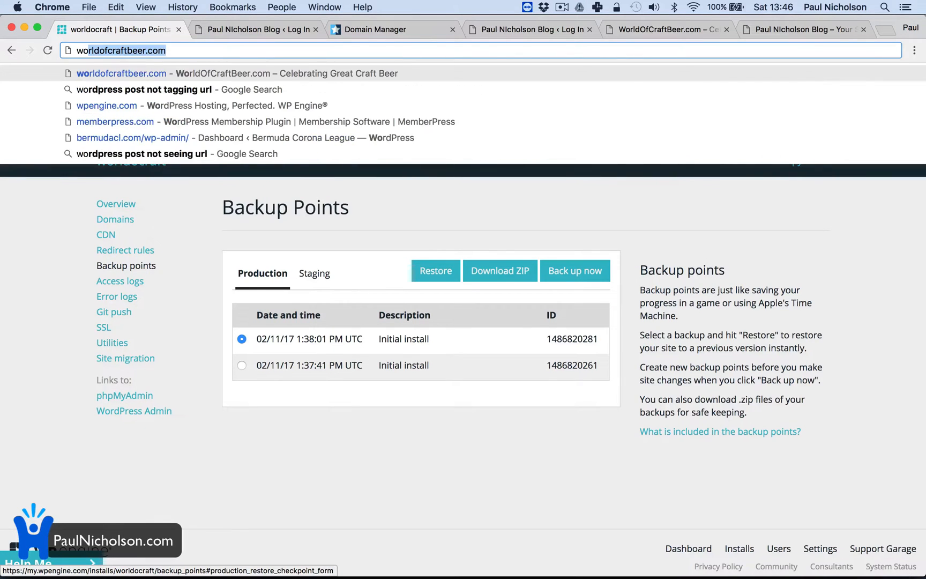
key("Return")
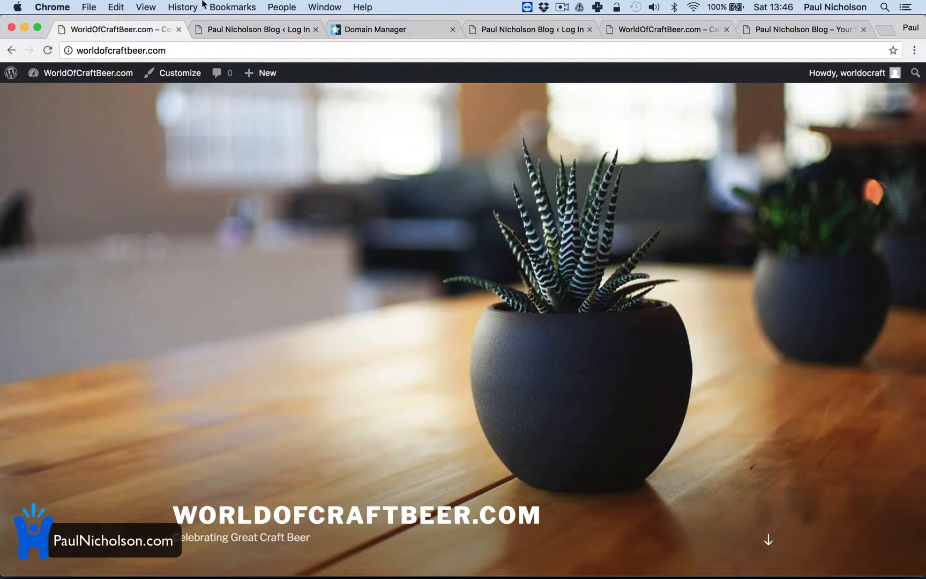
Go to wpengine.com, enter the user portal and open the overview of the worldocraft install
left_click(140, 49)
type("wpengine")
key("Return")
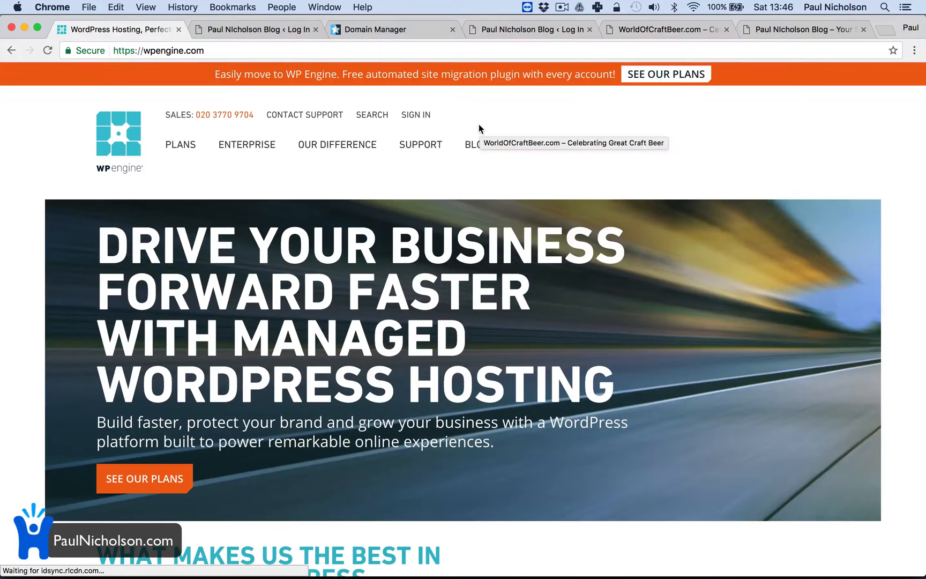
left_click(416, 114)
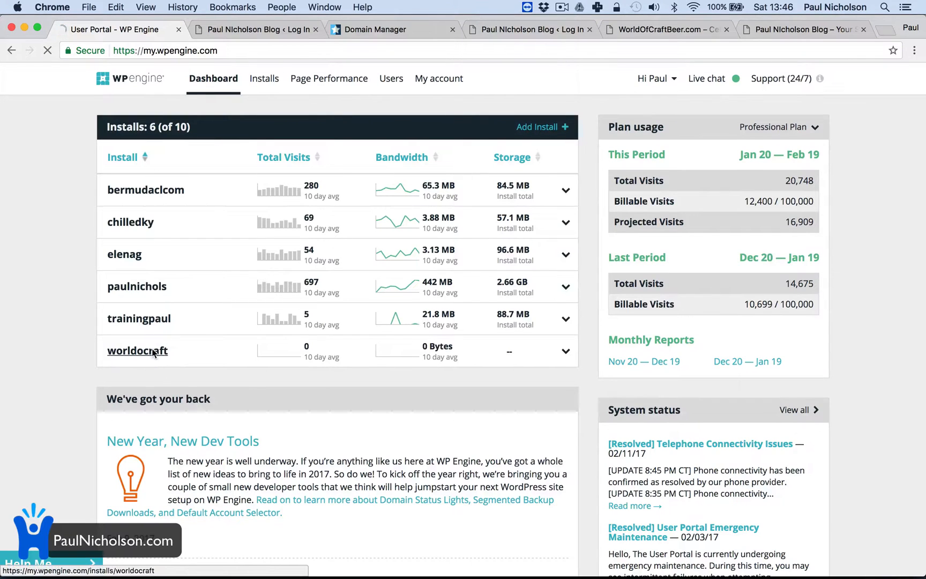
left_click(195, 359)
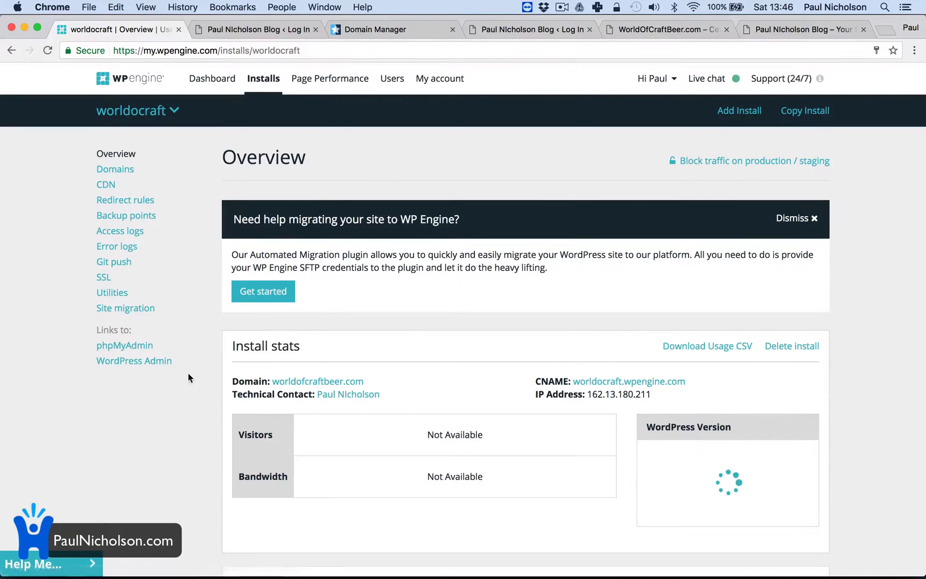
Review the automated migration plugin settings on the site migration page, and return to the install's overview
left_click(151, 310)
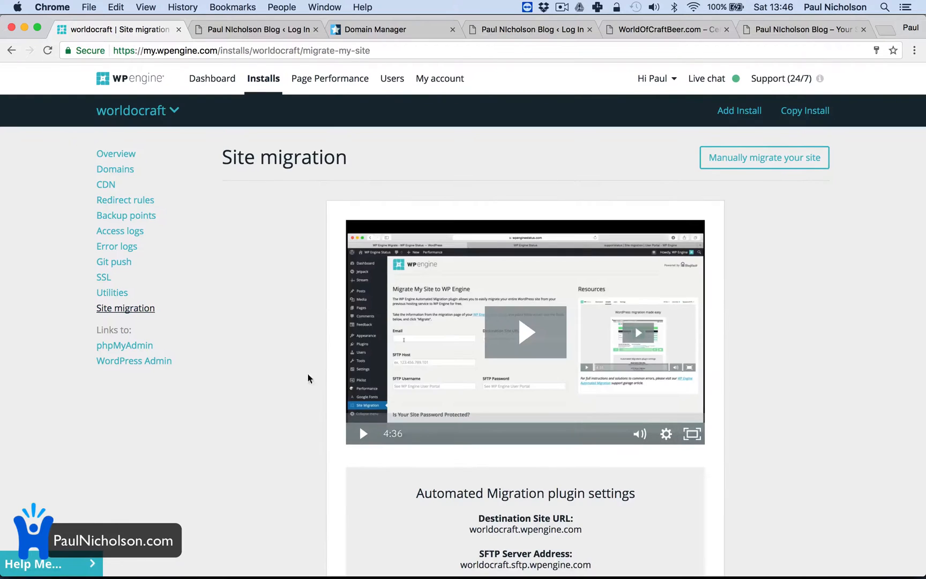
scroll(343, 378, "down", 4)
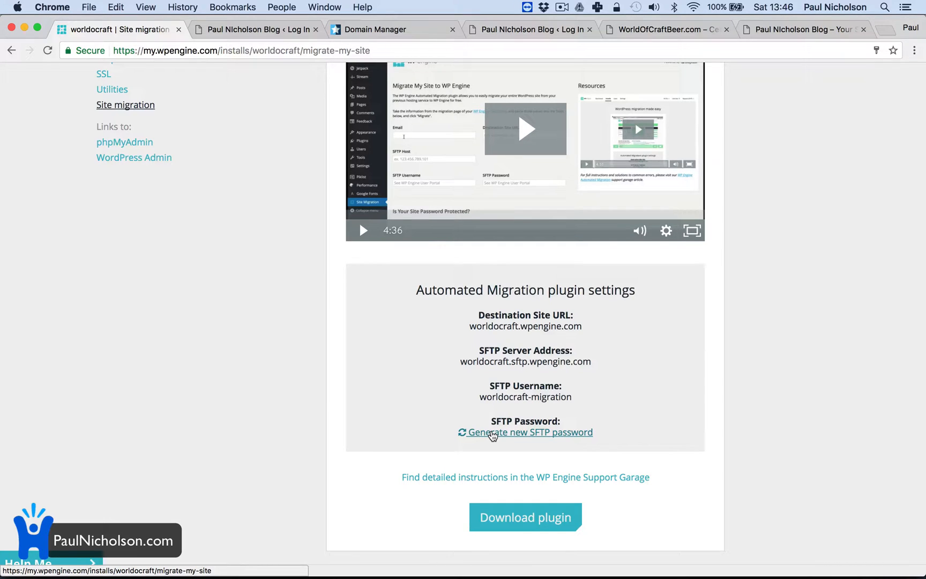
scroll(496, 327, "up", 5)
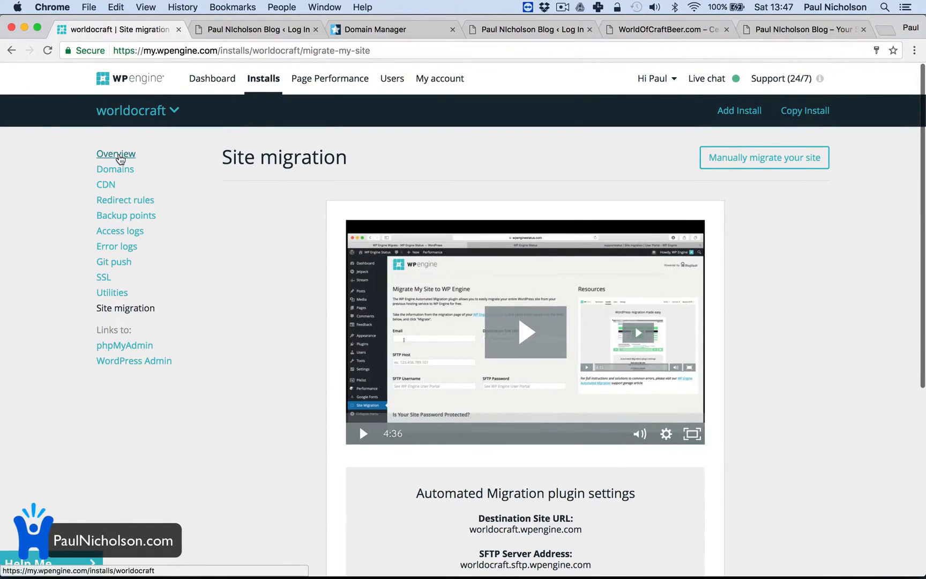
left_click(117, 154)
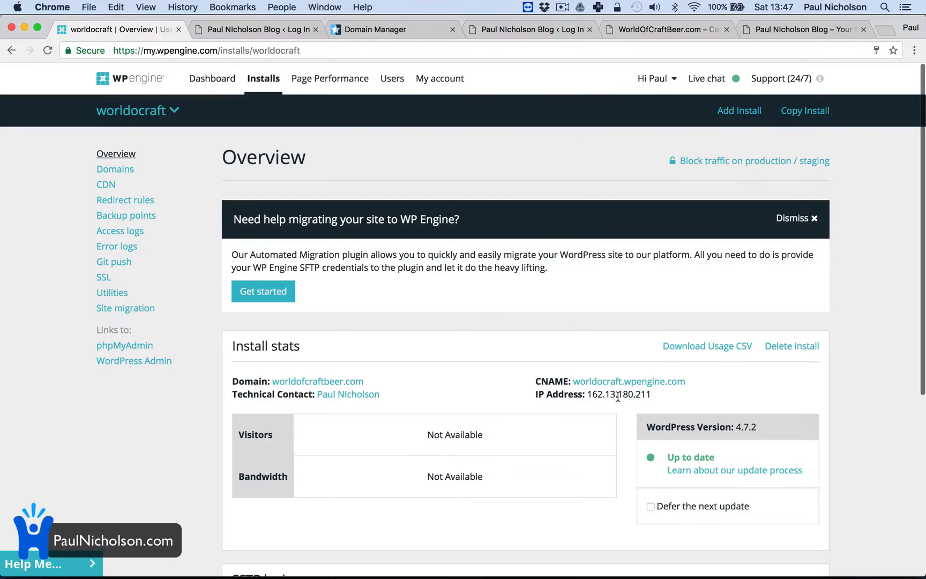